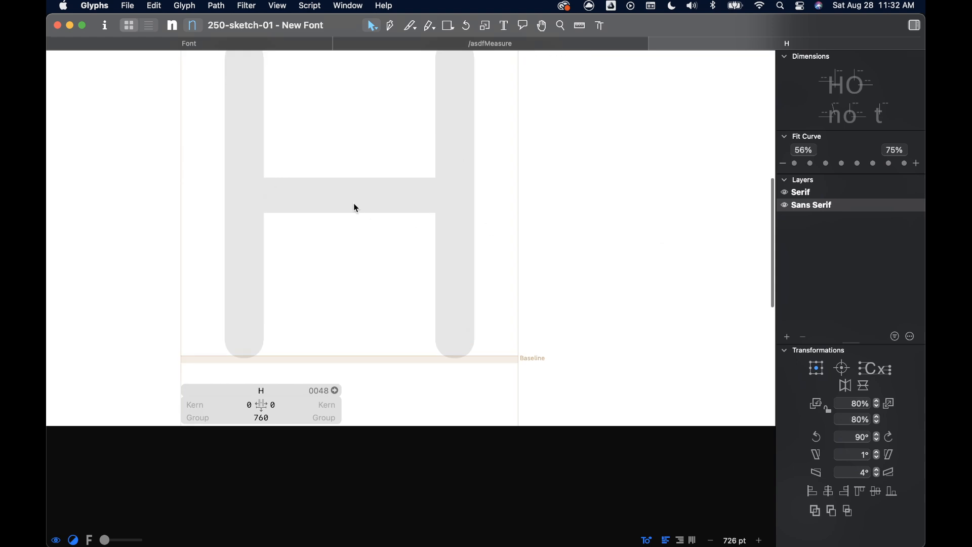
# Add the asdfMeasure component to the H glyph in the Sans Serif layer
pyautogui.rightClick(353, 202)
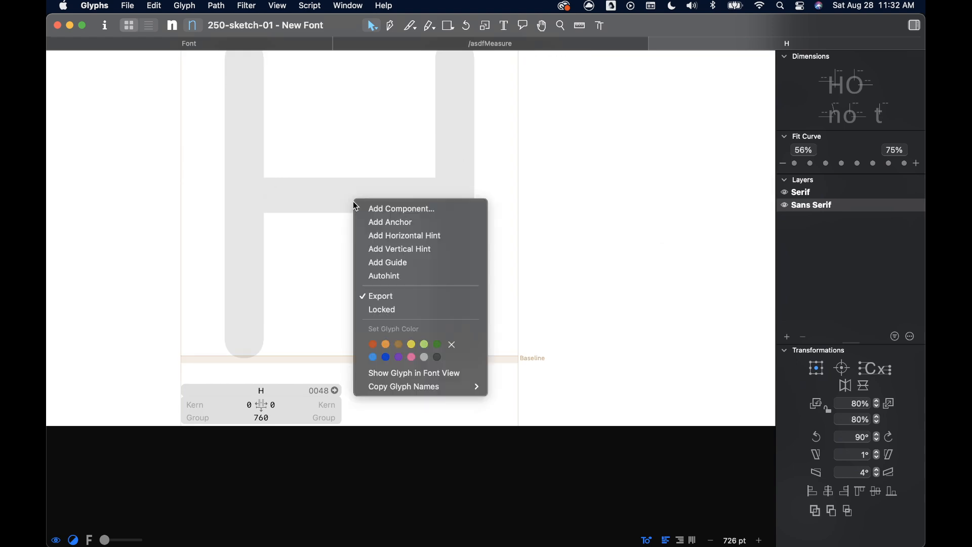
pyautogui.click(414, 215)
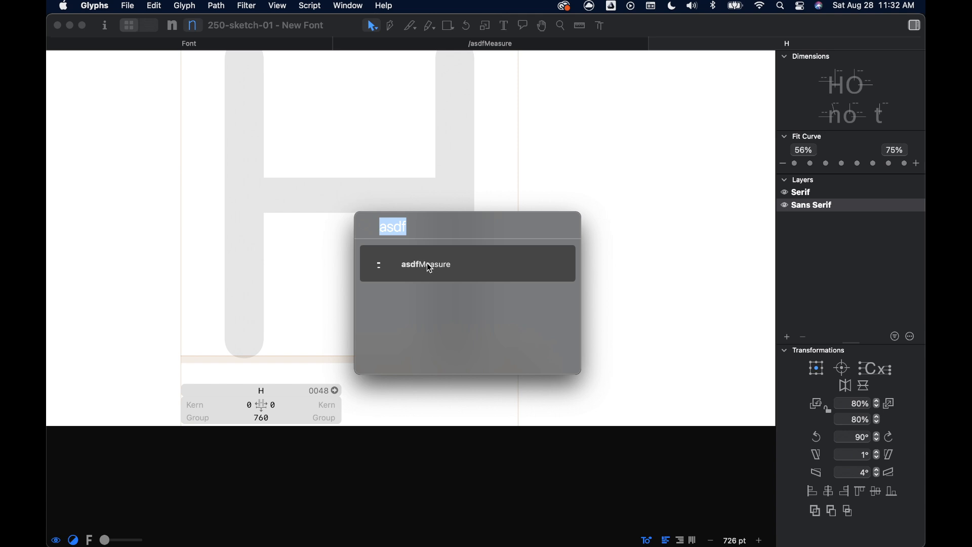
pyautogui.write('f')
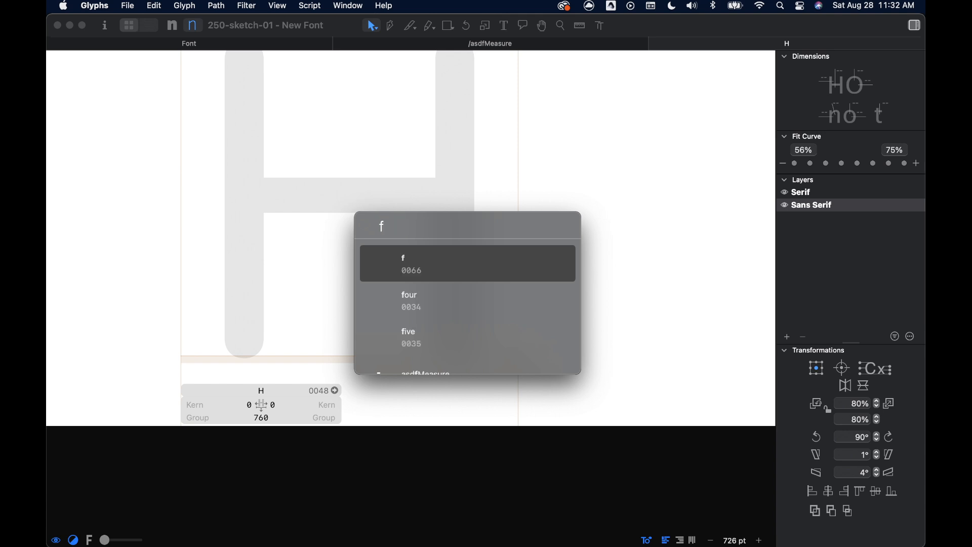
pyautogui.press('BackSpace')
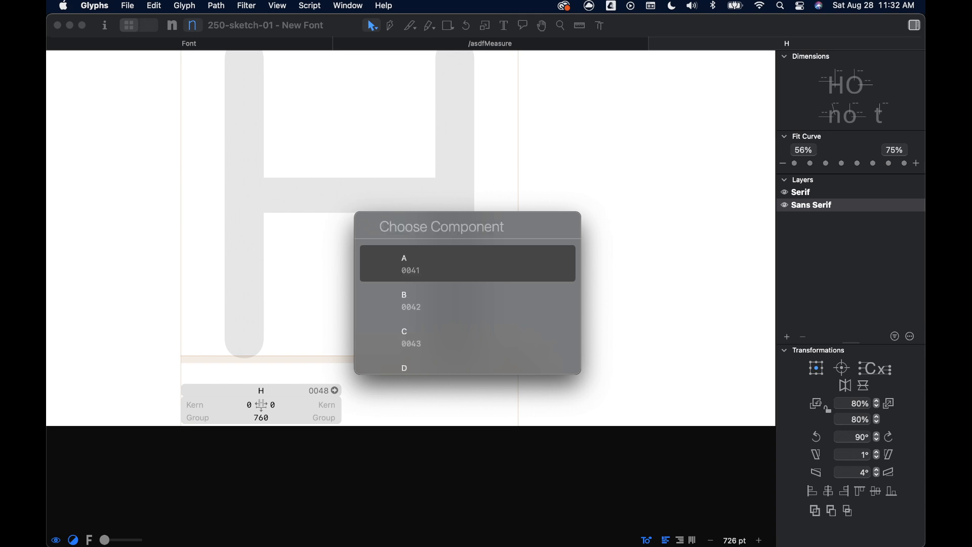
pyautogui.write('asdf')
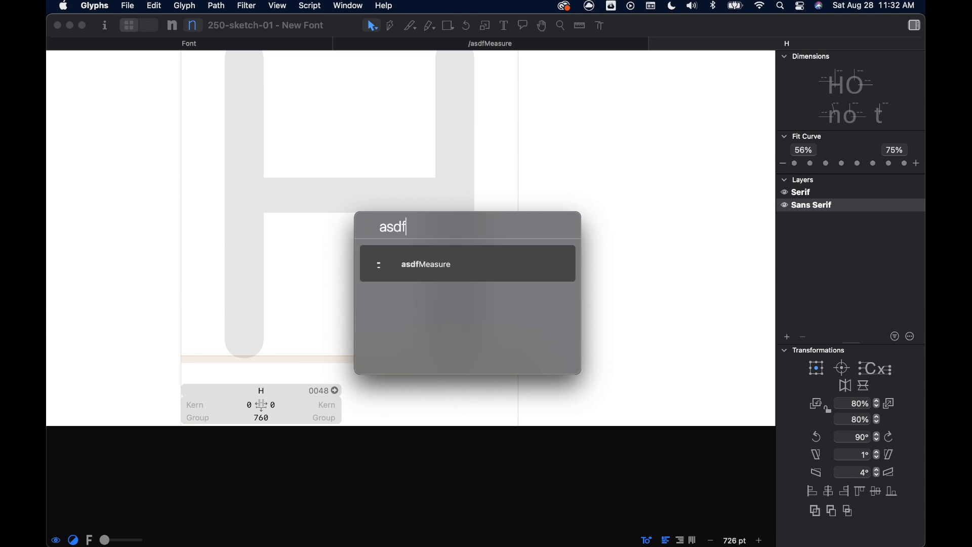
pyautogui.doubleClick(426, 263)
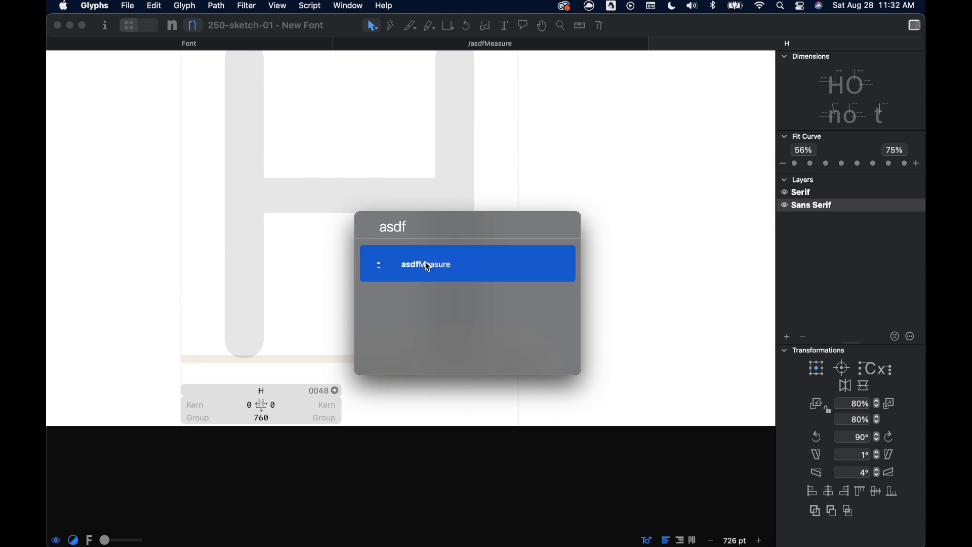
pyautogui.click(356, 176)
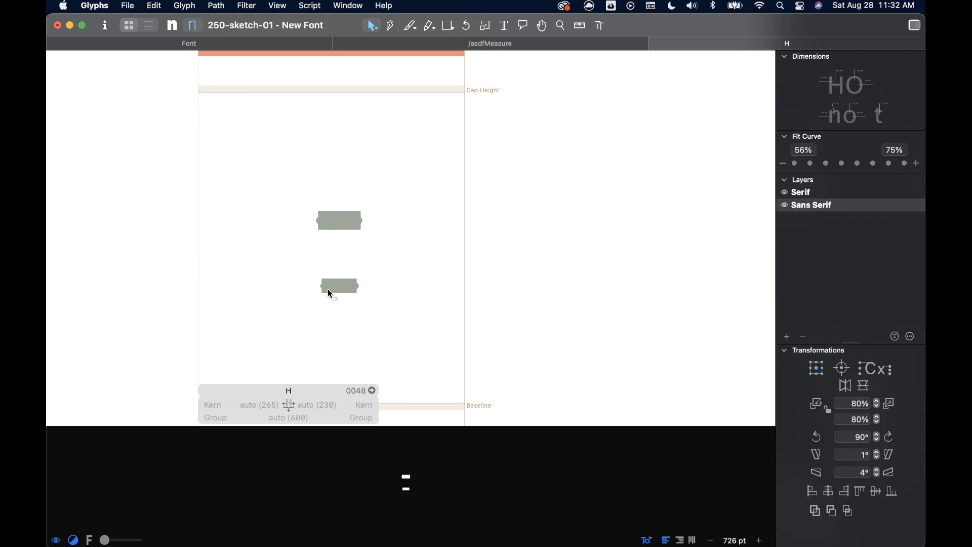
# Draw a stem rectangle about 157 units wide and 700 high over the component, from the cap height to the baseline
pyautogui.click(449, 26)
pyautogui.moveTo(310, 92)
pyautogui.mouseDown()
pyautogui.moveTo(376, 402)
pyautogui.moveTo(384, 404)
pyautogui.mouseUp()
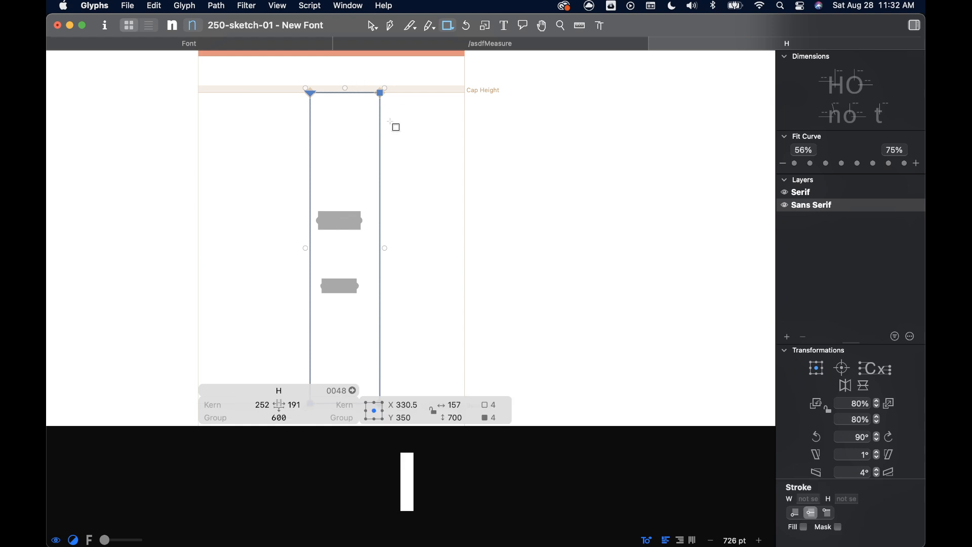
pyautogui.scroll(-3, 398, 124)
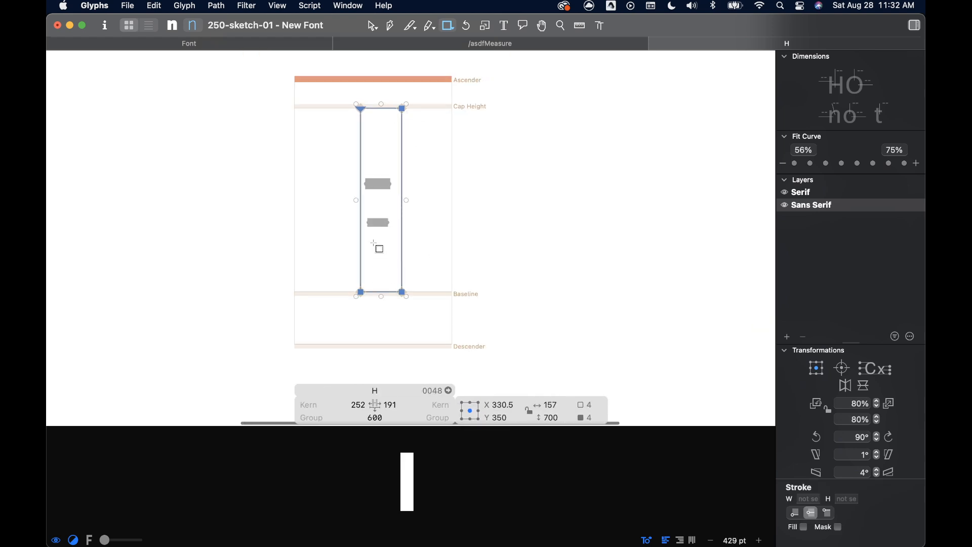
# Narrow the stem rectangle from both sides to 96 units wide, matching the upper measure bar
pyautogui.click(373, 25)
pyautogui.scroll(4, 363, 202)
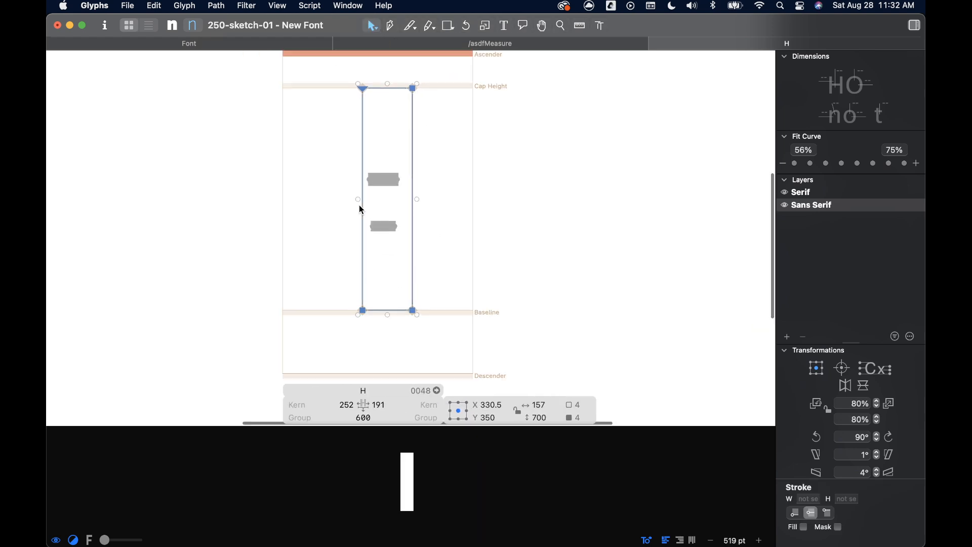
pyautogui.scroll(2, 370, 196)
pyautogui.moveTo(365, 198); pyautogui.dragTo(385, 198)
pyautogui.click(389, 202)
pyautogui.click(389, 199)
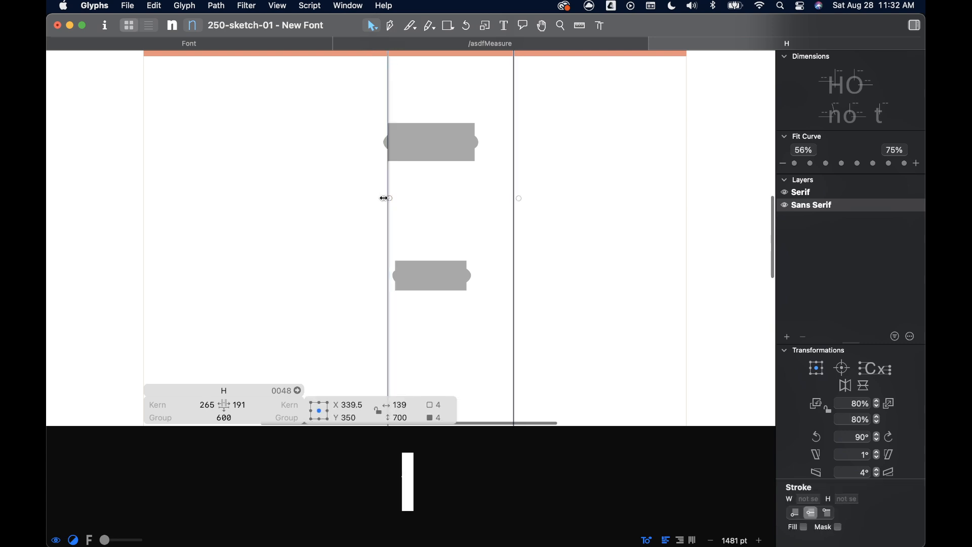
pyautogui.moveTo(519, 198); pyautogui.dragTo(480, 197)
pyautogui.scroll(-5, 501, 115)
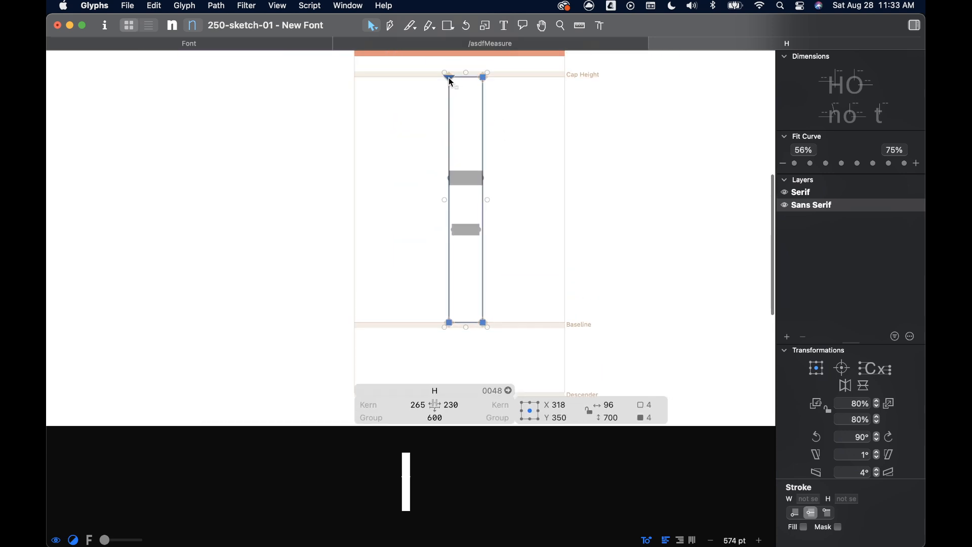
# Move the stem to the H's left side and duplicate it on the right side, leaving sidebearings of about 46 and 25
pyautogui.moveTo(451, 80); pyautogui.dragTo(370, 76)
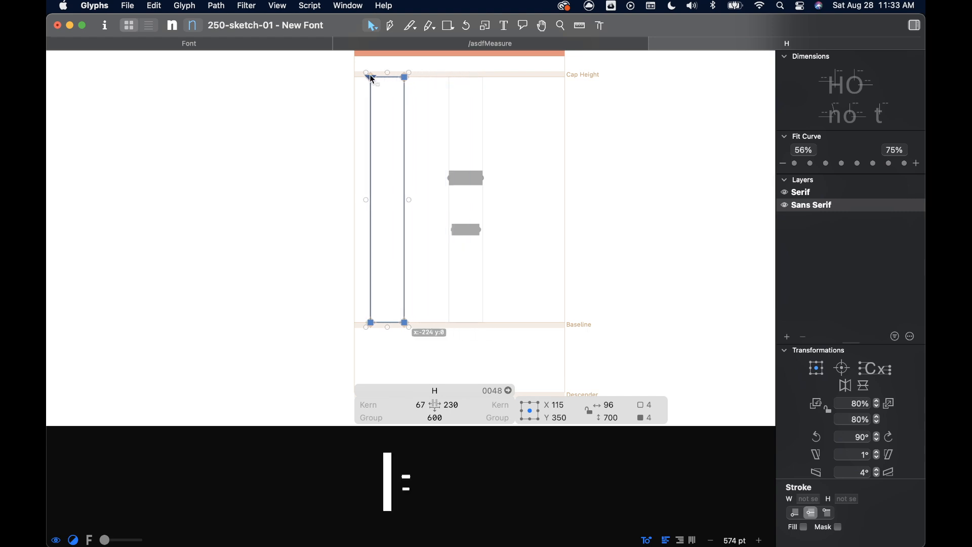
pyautogui.moveTo(374, 82); pyautogui.dragTo(526, 81)
pyautogui.click(495, 165)
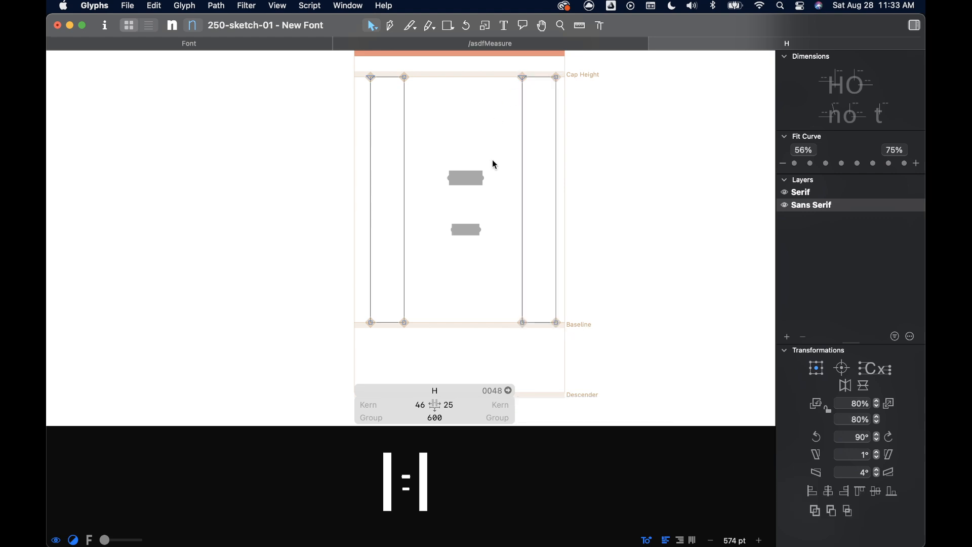
# Draw a crossbar rectangle about 429 units wide overlapping both stems and trim its height to 43 at the upper measure bar
pyautogui.scroll(5, 494, 164)
pyautogui.press('f')
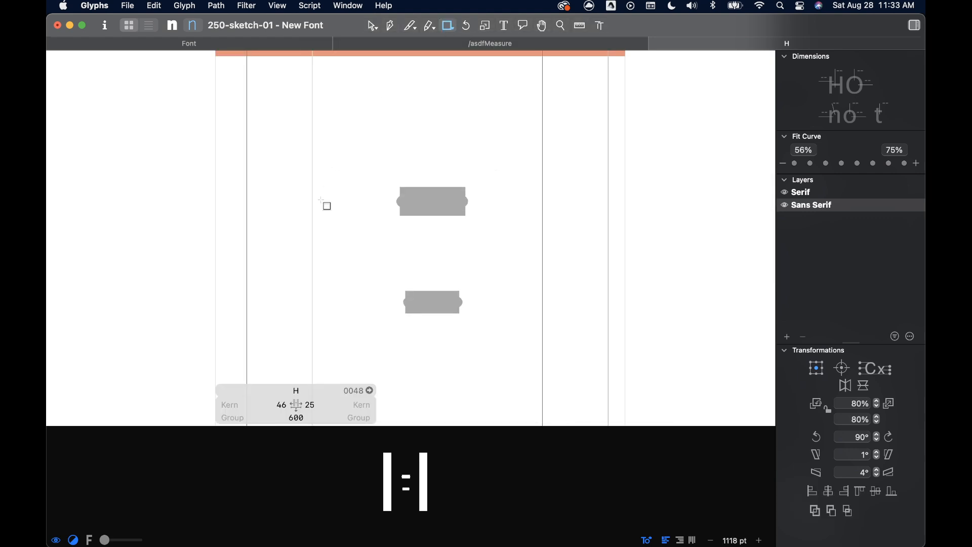
pyautogui.moveTo(290, 183); pyautogui.dragTo(583, 217)
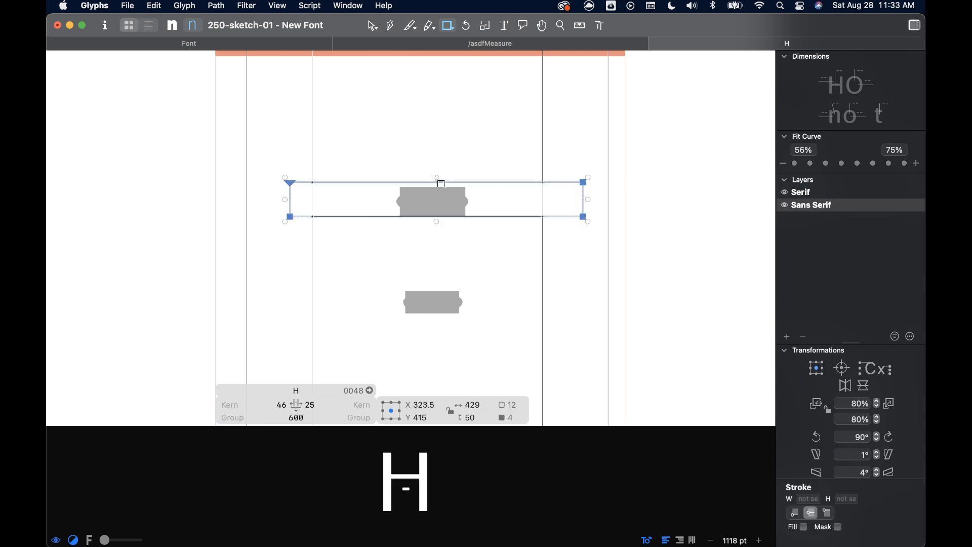
pyautogui.press('v')
pyautogui.moveTo(438, 178); pyautogui.dragTo(438, 187)
# Delete the asdfMeasure component from the H glyph
pyautogui.scroll(-5, 444, 207)
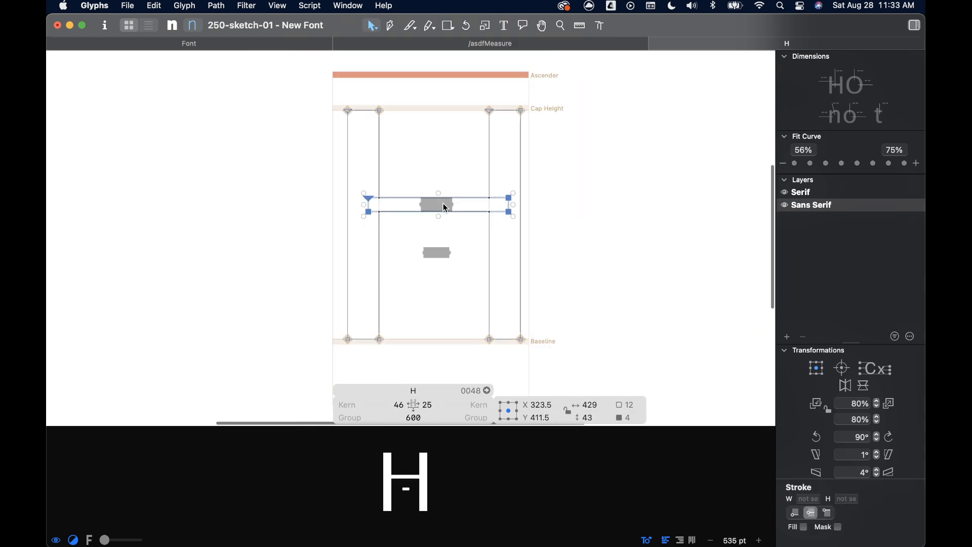
pyautogui.click(445, 205)
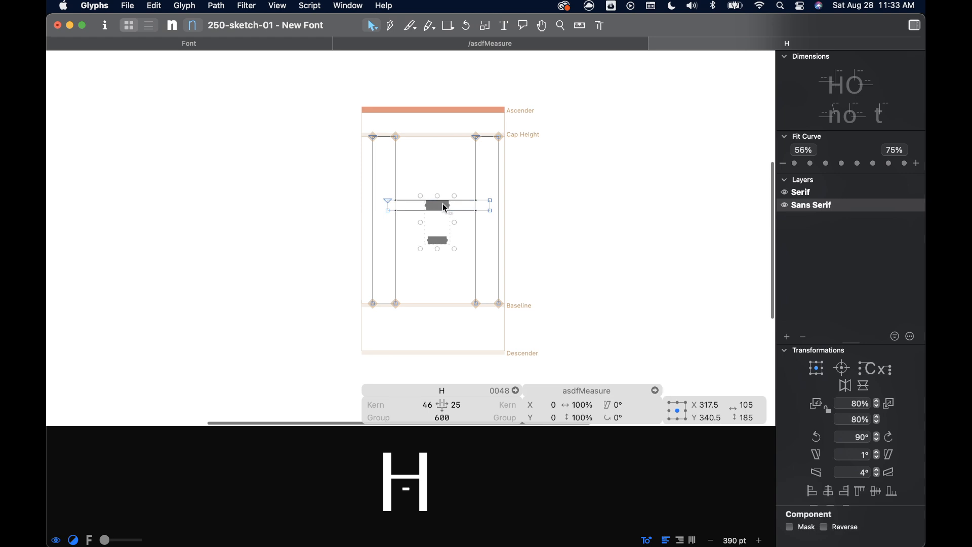
pyautogui.press('Delete')
# Move the crossbar 10 units left and 40 units down
pyautogui.click(445, 207)
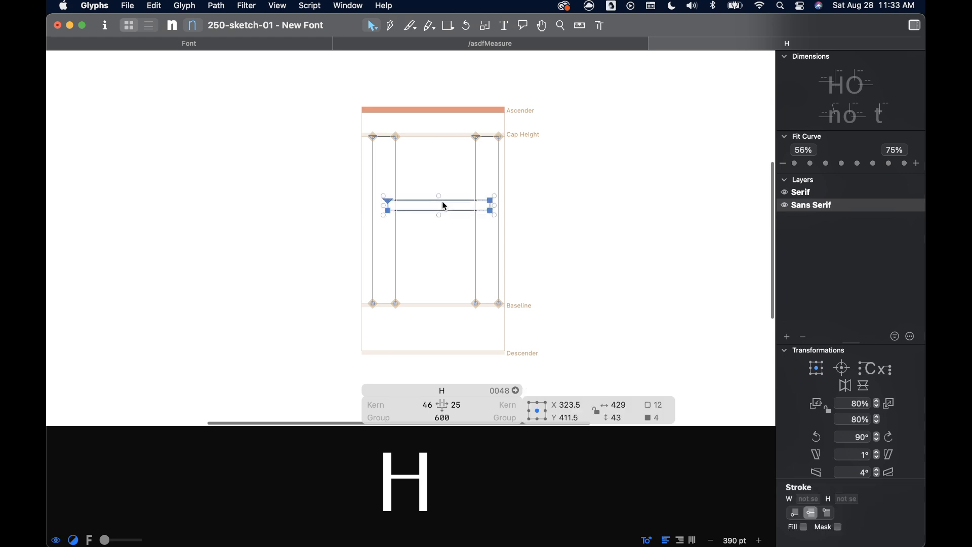
pyautogui.hotkey('shift', 'Left')
pyautogui.hotkey('shift', 'Down')
pyautogui.hotkey('shift', 'Down')
pyautogui.hotkey('shift', 'Down')
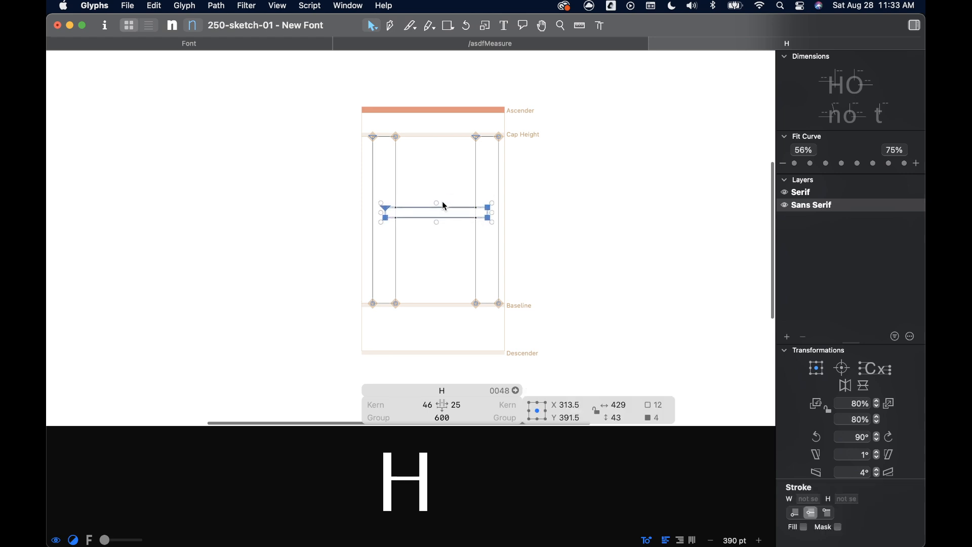
pyautogui.hotkey('shift', 'Down')
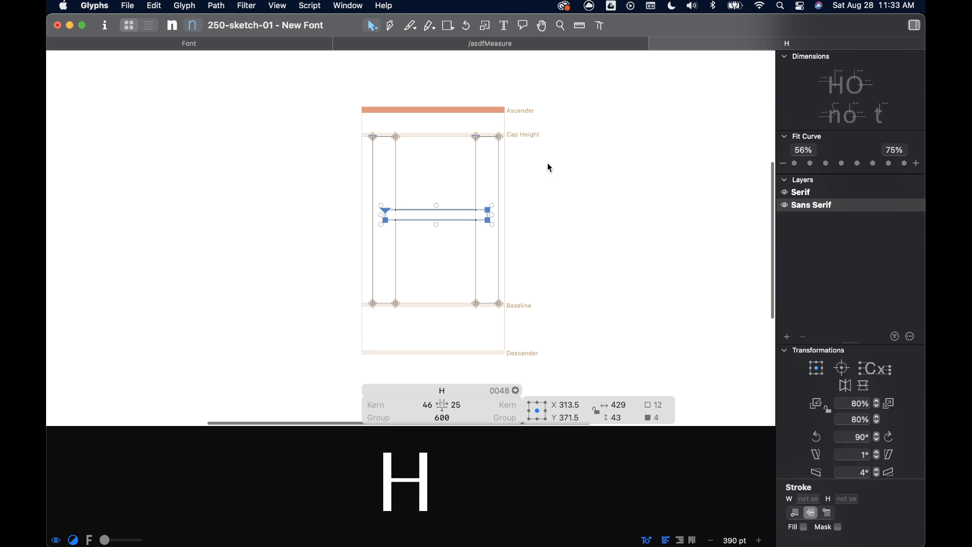
# Shift the left stem 20 units left and the crossbar 11 units left to rebalance the H
pyautogui.doubleClick(400, 181)
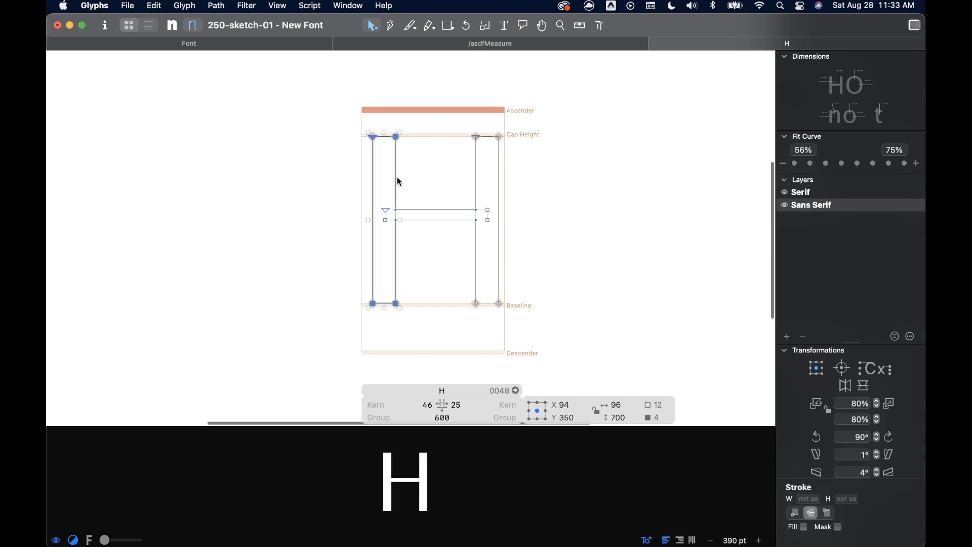
pyautogui.hotkey('shift', 'Left')
pyautogui.hotkey('shift', 'Left')
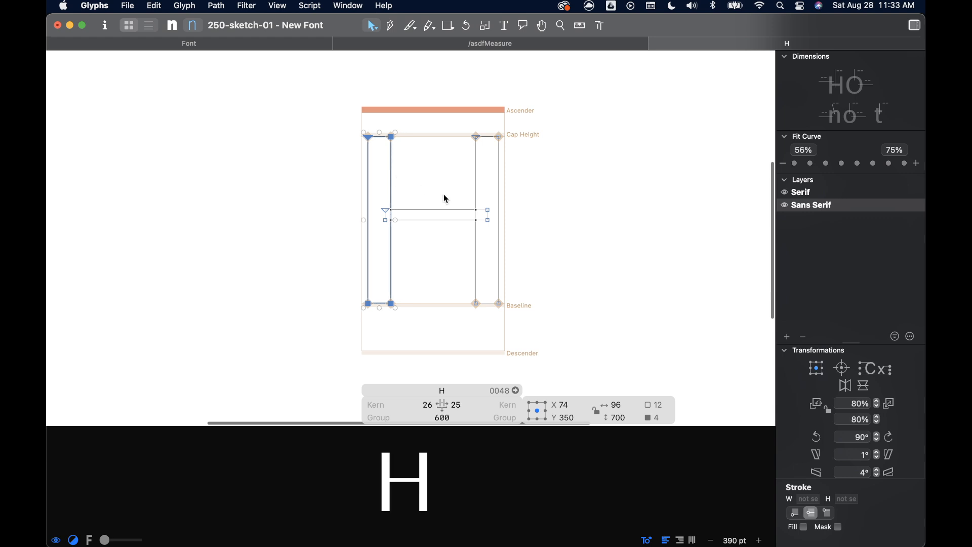
pyautogui.doubleClick(463, 212)
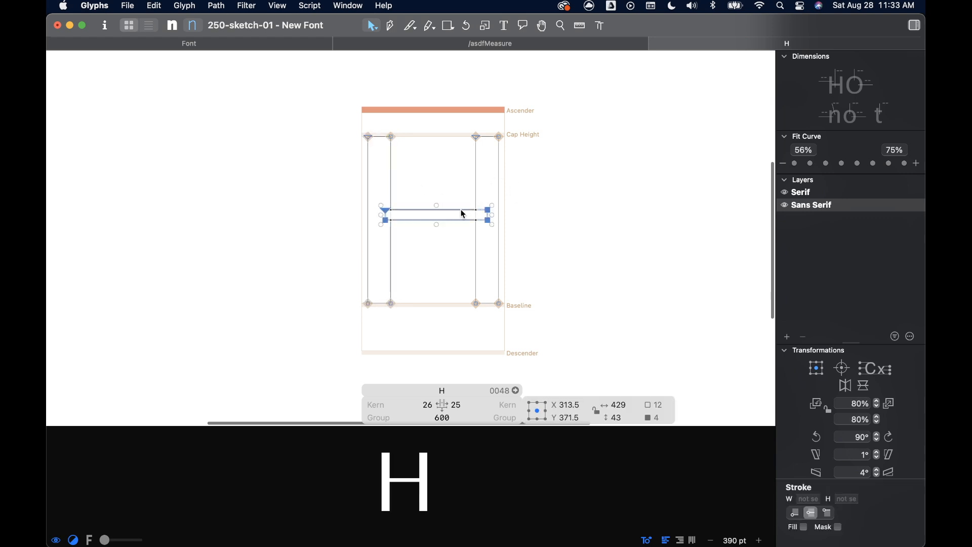
pyautogui.hotkey('shift', 'Left')
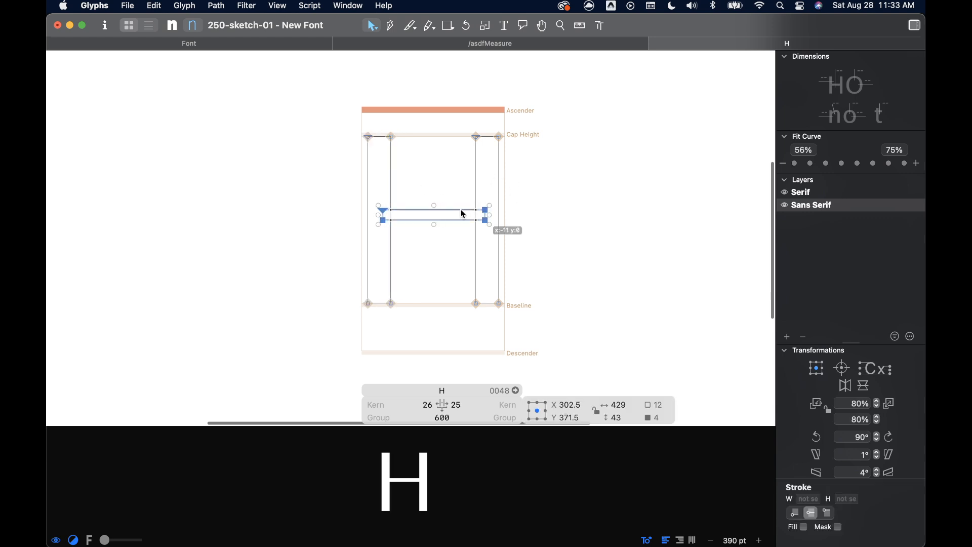
pyautogui.click(460, 169)
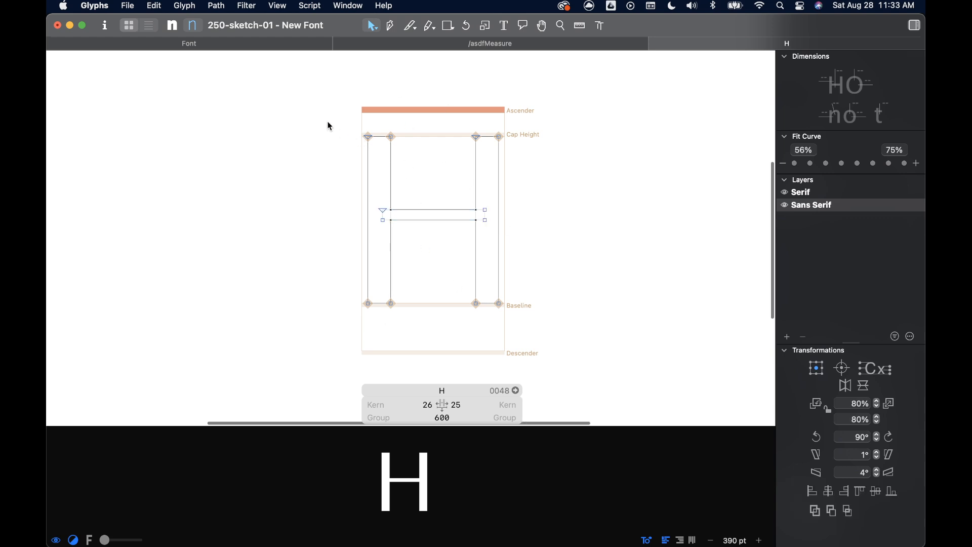
# Copy all the H outlines from the Sans Serif layer and paste them into the Serif layer
pyautogui.moveTo(321, 110); pyautogui.dragTo(539, 338)
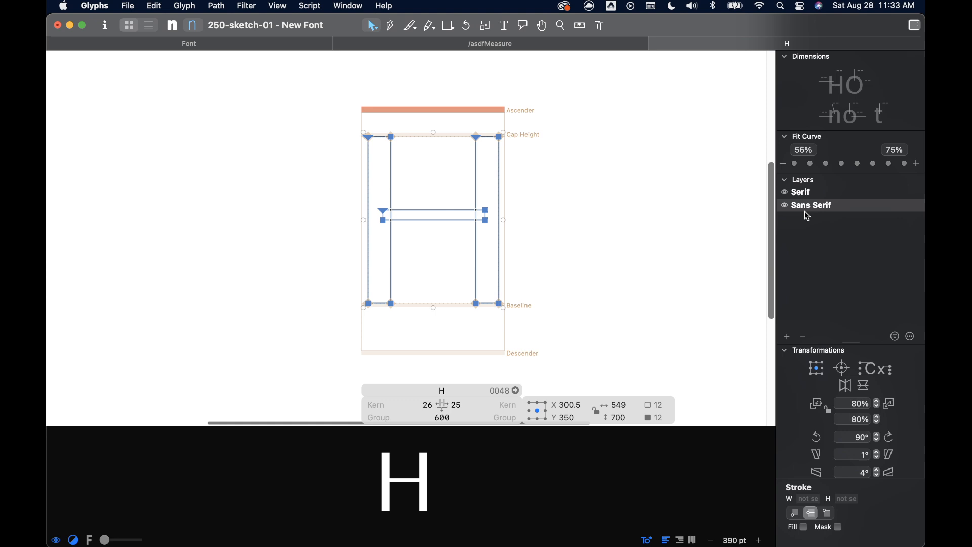
pyautogui.click(802, 193)
pyautogui.press('super+a')
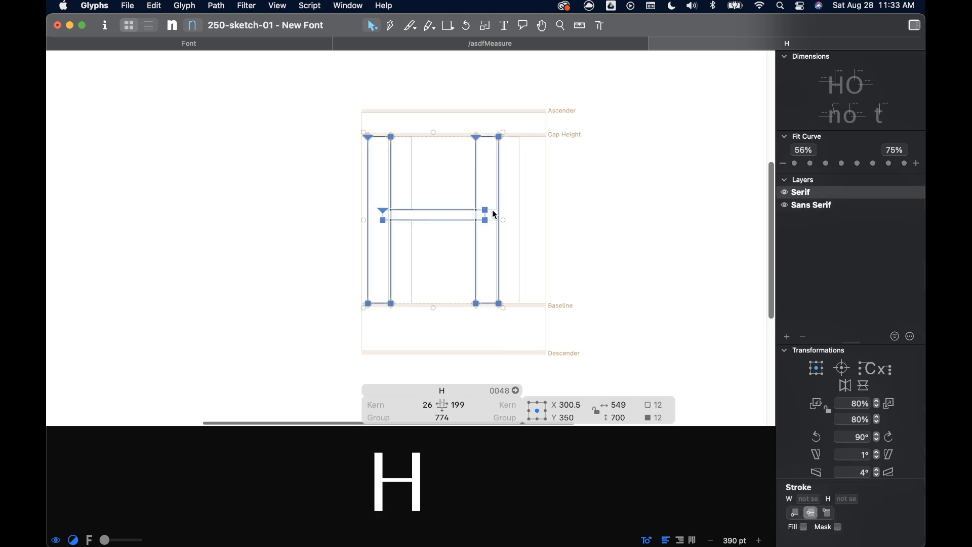
# Position the pasted H in the Serif layer over the Sans Serif version, with sidebearings of 113 and 112
pyautogui.moveTo(487, 215); pyautogui.dragTo(618, 212)
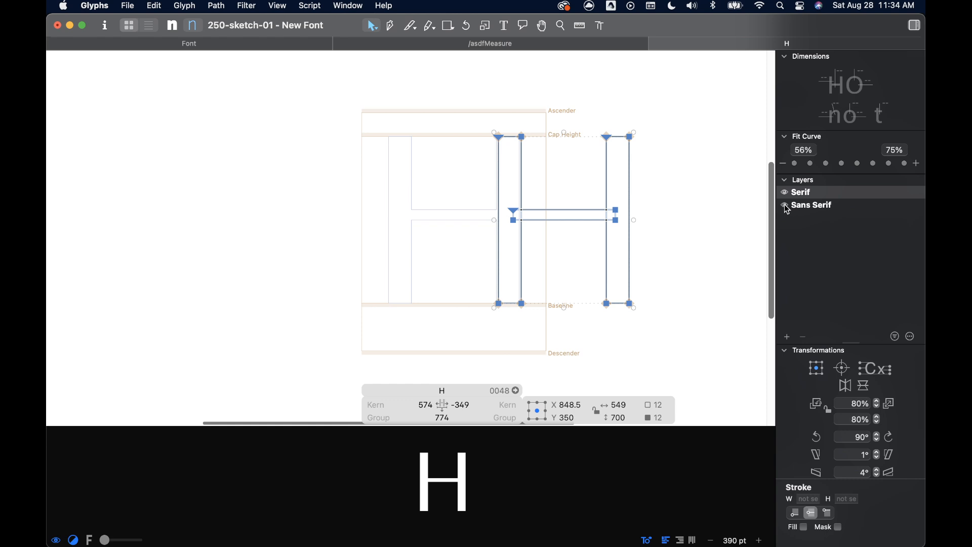
pyautogui.click(735, 218)
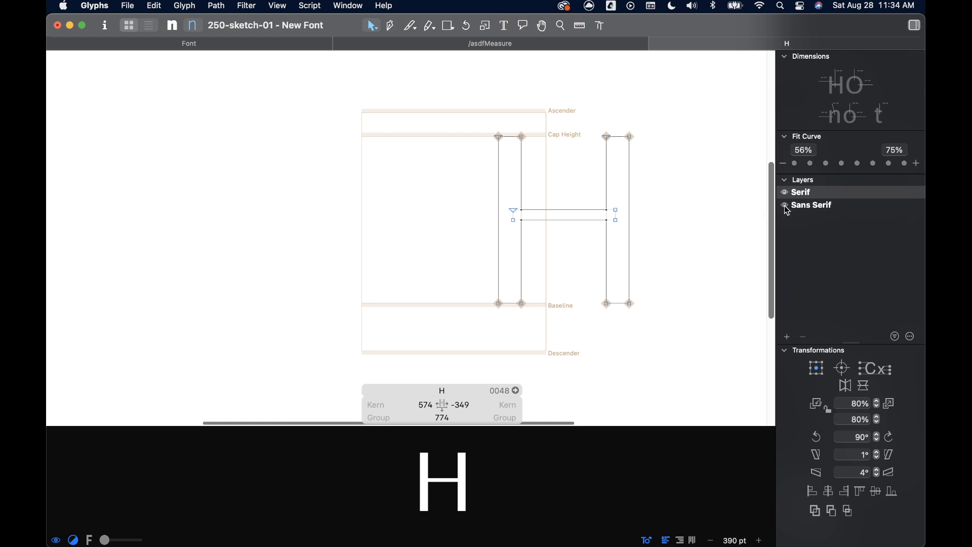
pyautogui.moveTo(437, 109); pyautogui.dragTo(498, 303)
pyautogui.click(560, 222)
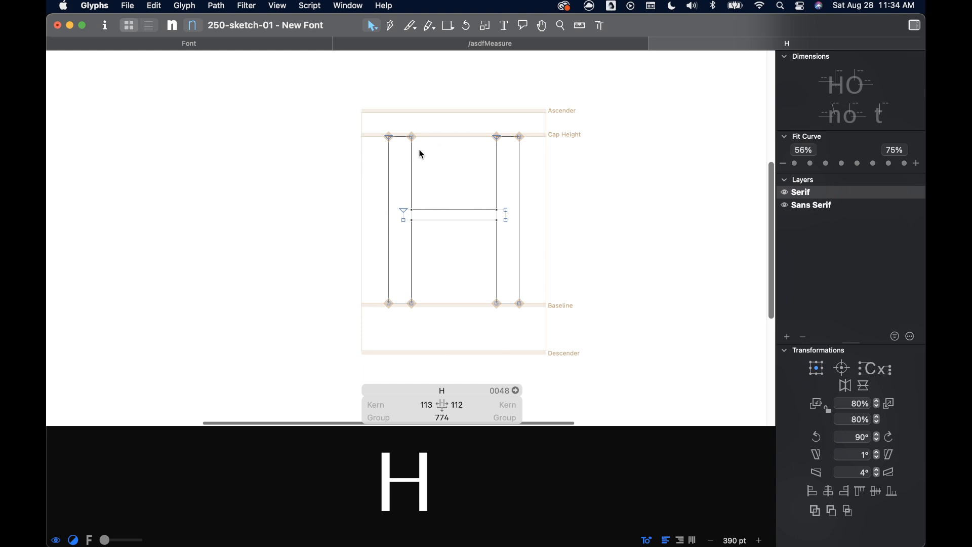
# Lower the top nodes of both stems in the Serif layer to Y 672, below the cap height
pyautogui.scroll(10, 417, 130)
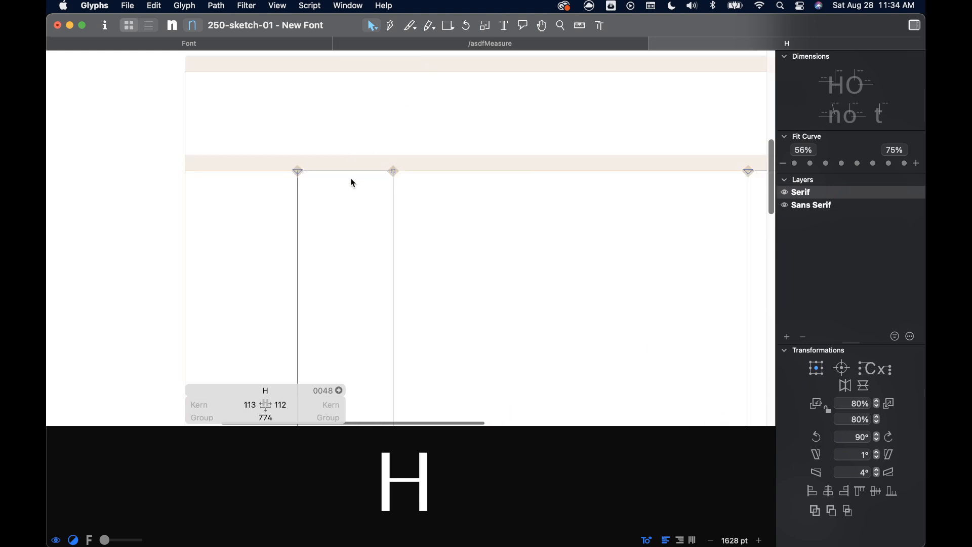
pyautogui.scroll(-6, 351, 183)
pyautogui.hscroll(2, 324, 175)
pyautogui.moveTo(265, 157); pyautogui.dragTo(582, 202)
pyautogui.moveTo(499, 183); pyautogui.dragTo(499, 191)
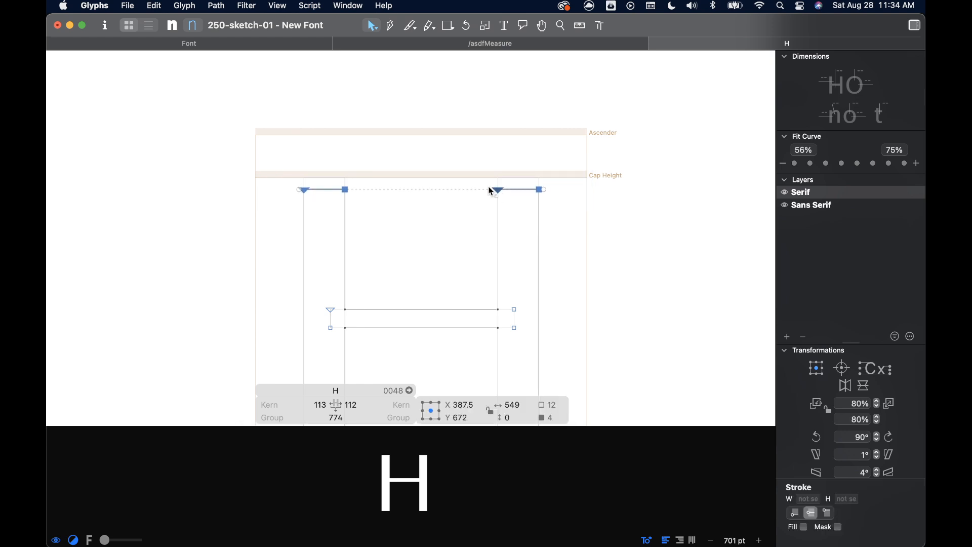
pyautogui.click(450, 171)
# Draw a closed six-node serif across the top of the left stem at cap height, spanning about X 49 to 266, with the Pen tool
pyautogui.hscroll(-2, 449, 171)
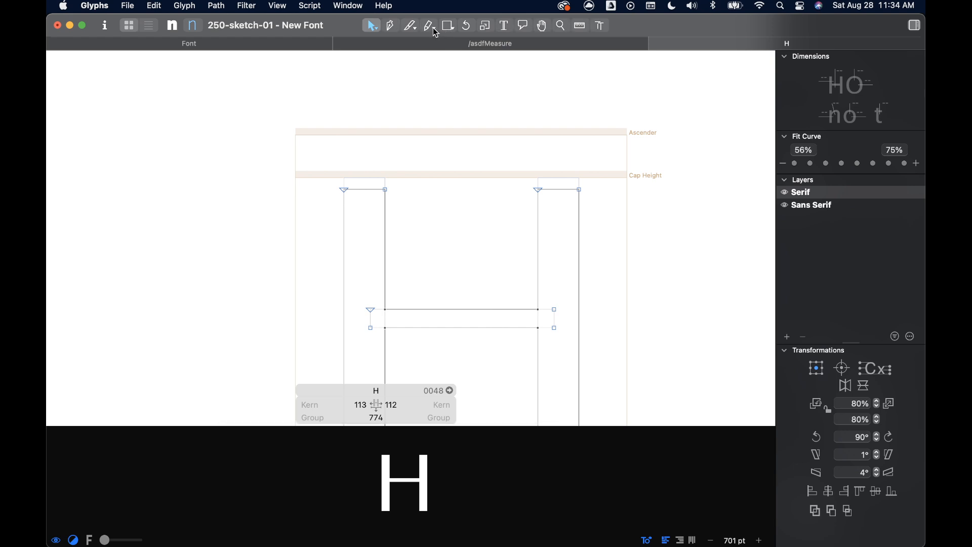
pyautogui.click(391, 25)
pyautogui.scroll(5, 331, 189)
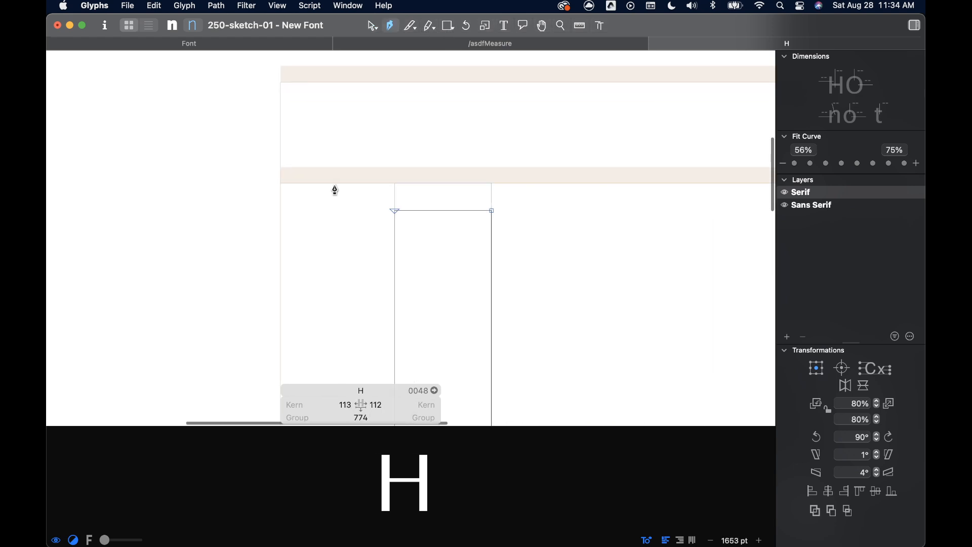
pyautogui.moveTo(330, 188); pyautogui.dragTo(330, 206)
pyautogui.click(442, 230)
pyautogui.click(549, 208)
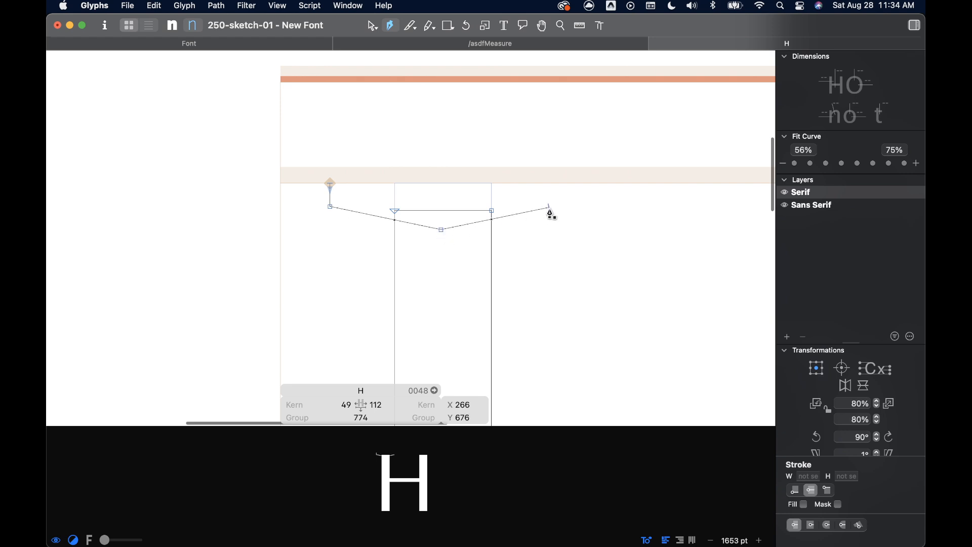
pyautogui.click(550, 183)
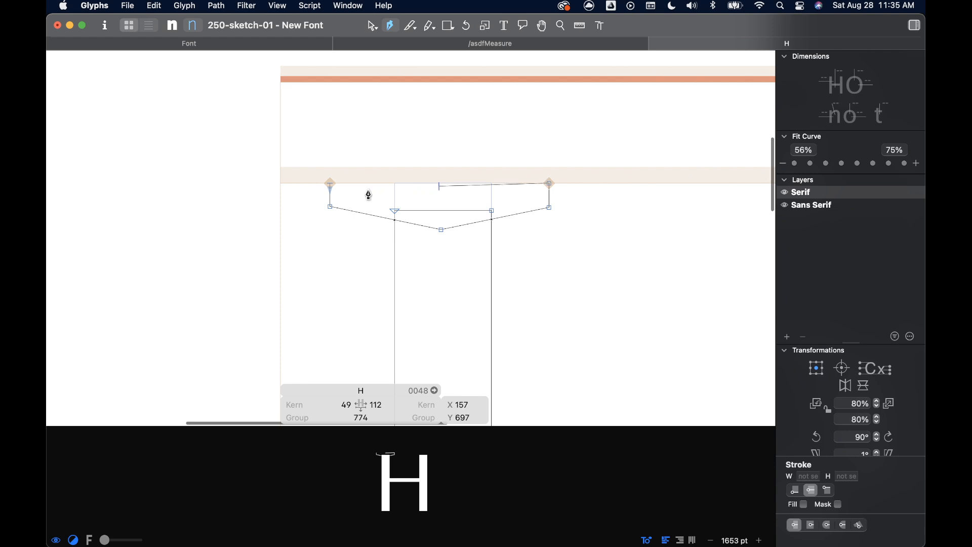
pyautogui.click(330, 183)
pyautogui.press('v')
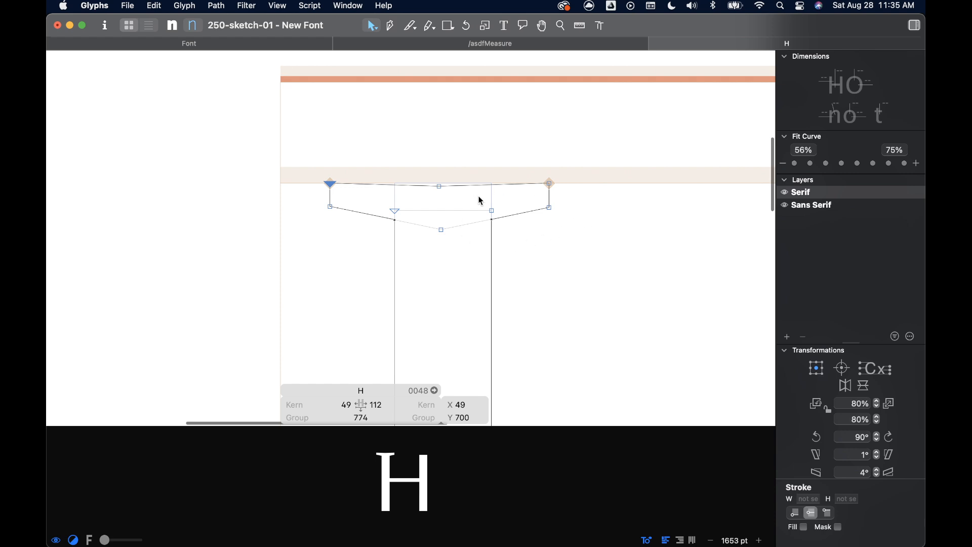
# Align the serif's right end with the stem's right edge at X 209, and extend it 80 units outward to X 289
pyautogui.click(551, 190)
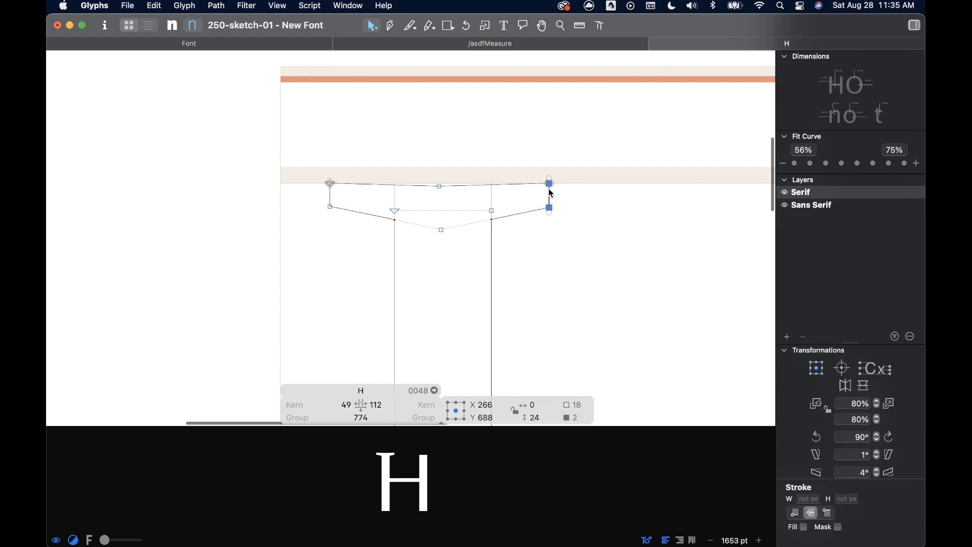
pyautogui.moveTo(552, 188); pyautogui.dragTo(494, 190)
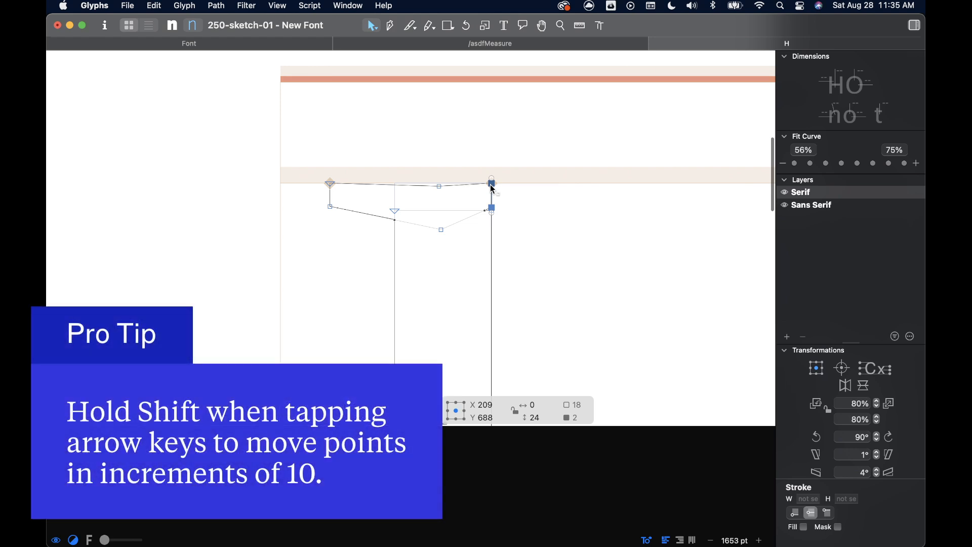
pyautogui.hotkey('shift', 'Right')
pyautogui.hotkey('shift', 'Right')
pyautogui.hotkey('shift', 'Right')
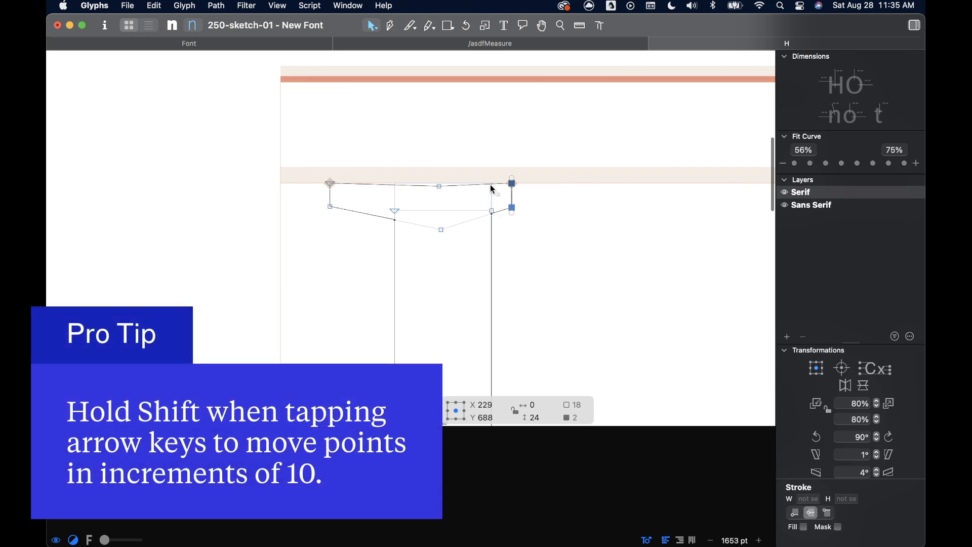
pyautogui.hotkey('shift', 'Right')
pyautogui.hotkey('shift', 'Right')
pyautogui.hotkey('shift', 'Right')
pyautogui.hotkey('shift', 'Right')
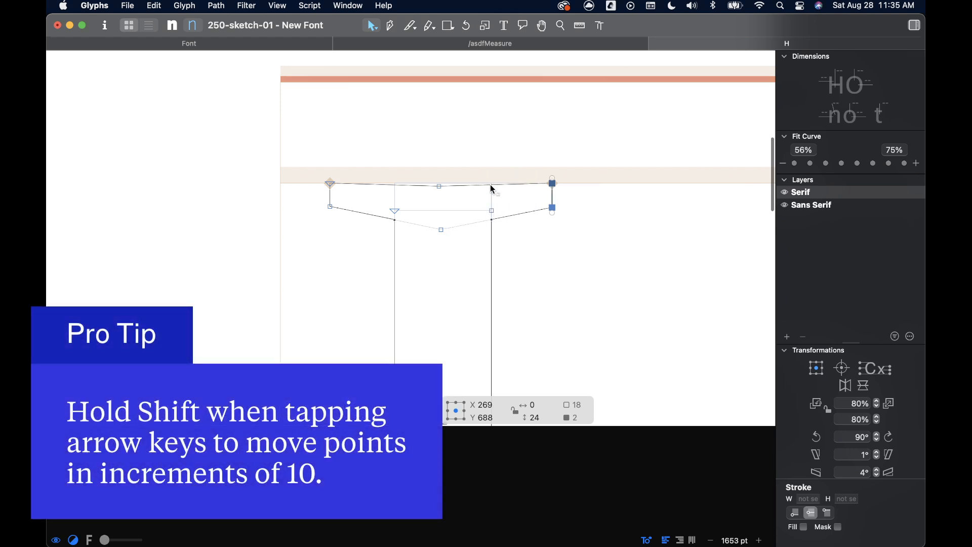
pyautogui.hotkey('shift', 'Right')
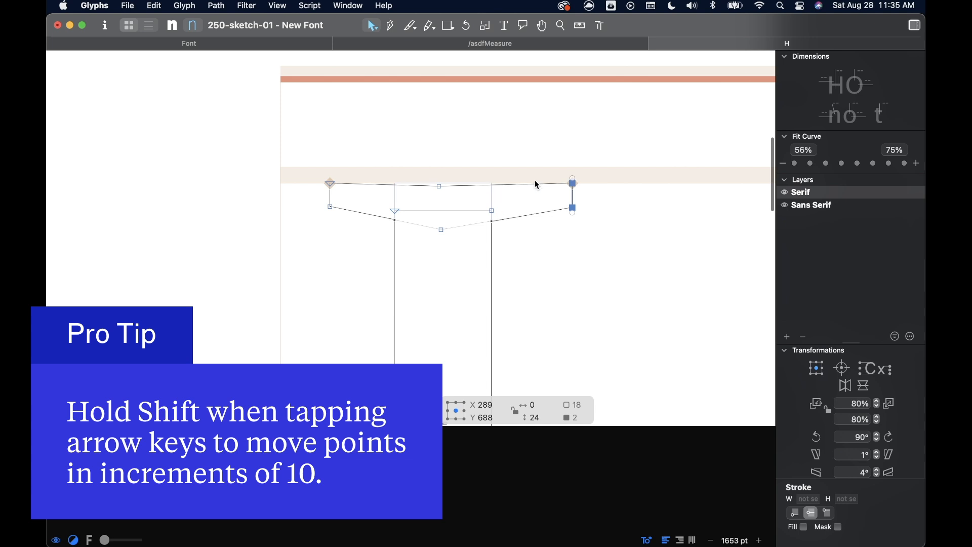
# Align the serif's left end with the stem's left edge at X 113, and extend it 80 units outward to X 33
pyautogui.click(330, 196)
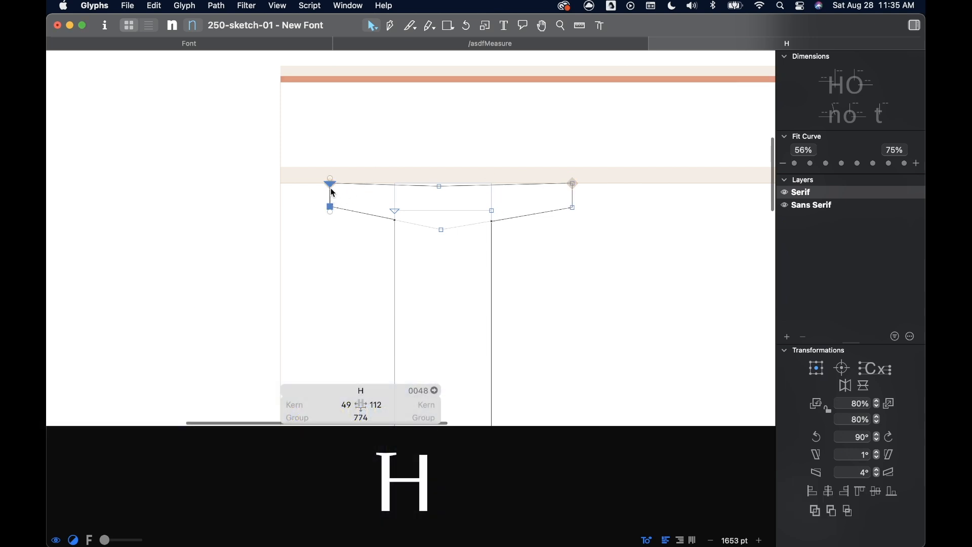
pyautogui.moveTo(330, 184); pyautogui.dragTo(396, 193)
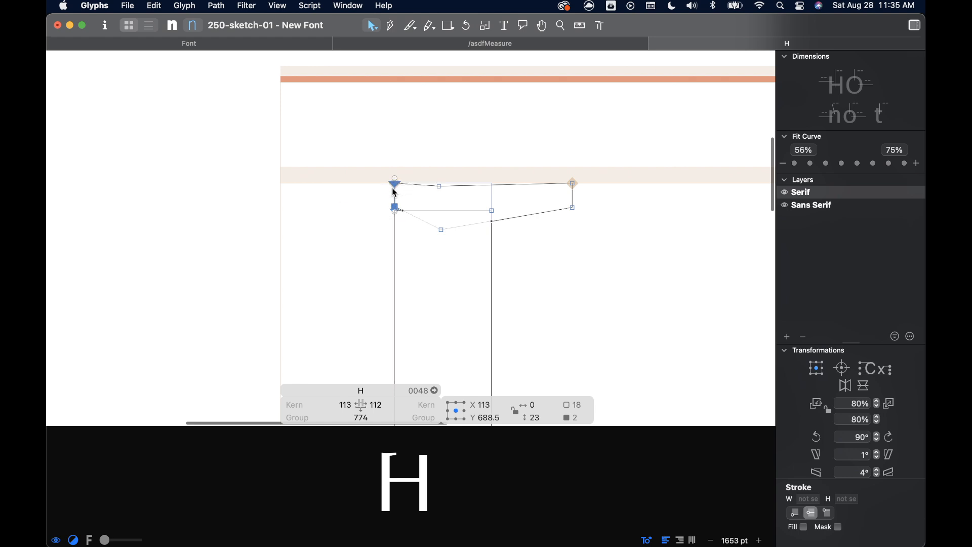
pyautogui.hotkey('shift', 'Left')
pyautogui.hotkey('shift', 'Left')
pyautogui.hotkey('shift', 'Left')
pyautogui.hotkey('shift', 'Left')
pyautogui.hotkey('shift', 'Left')
pyautogui.hotkey('shift', 'Left')
pyautogui.hotkey('shift', 'Left')
pyautogui.hotkey('shift', 'Left')
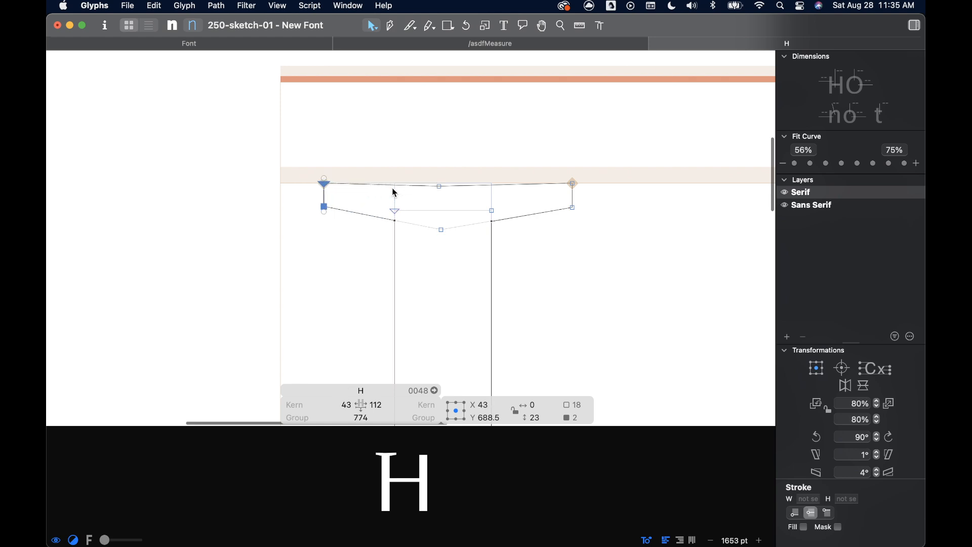
pyautogui.click(439, 151)
pyautogui.scroll(-3, 491, 239)
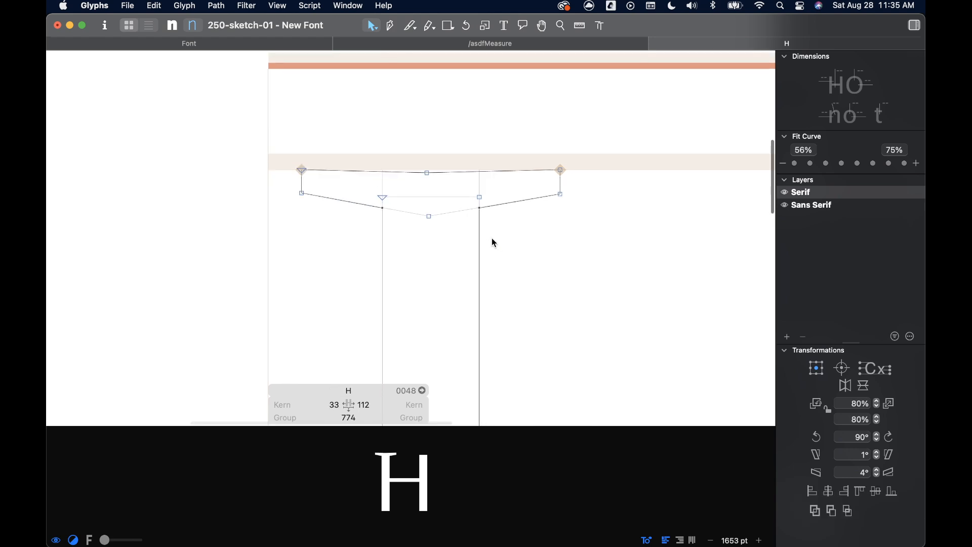
# Preview the H filled, and shorten the serif by 10 units at each end, to X 43 and X 279
pyautogui.scroll(-6, 526, 231)
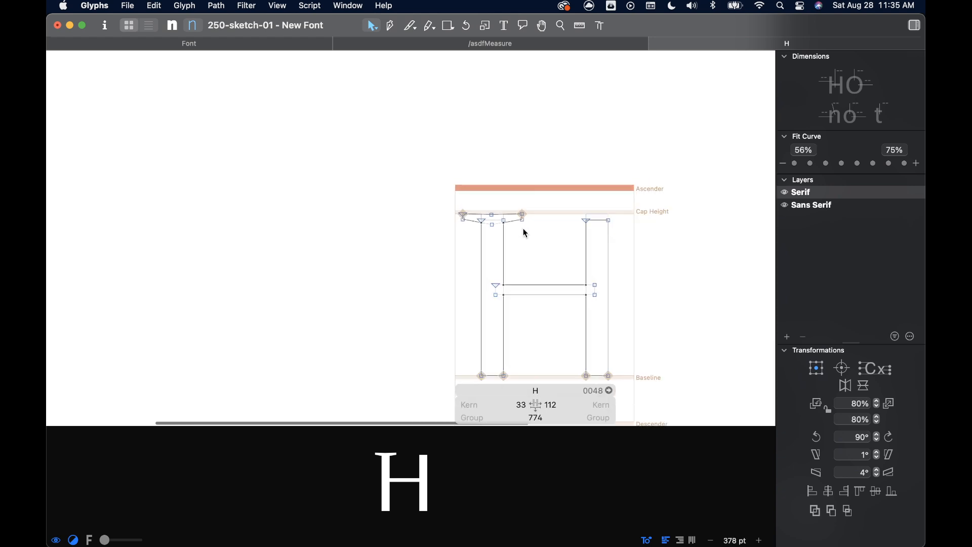
pyautogui.press('space')
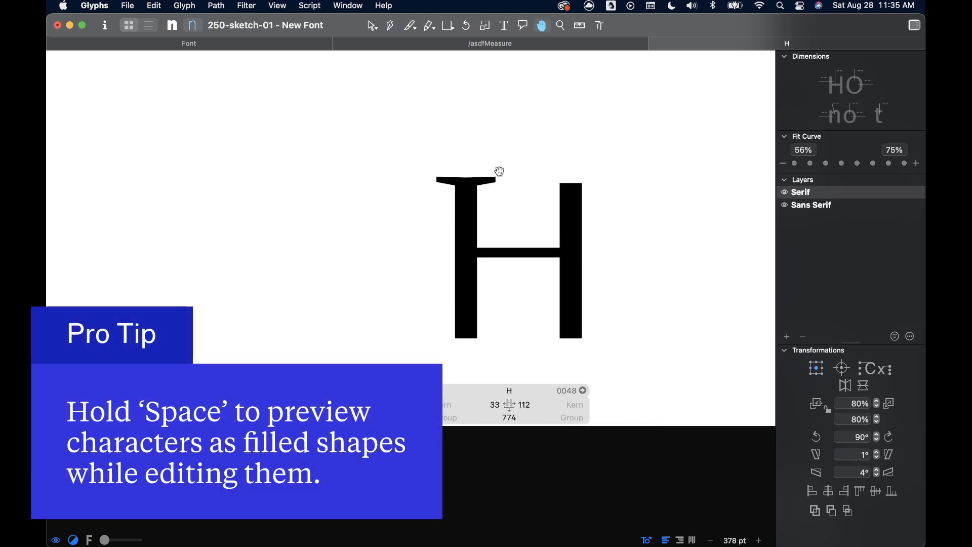
pyautogui.scroll(8, 499, 182)
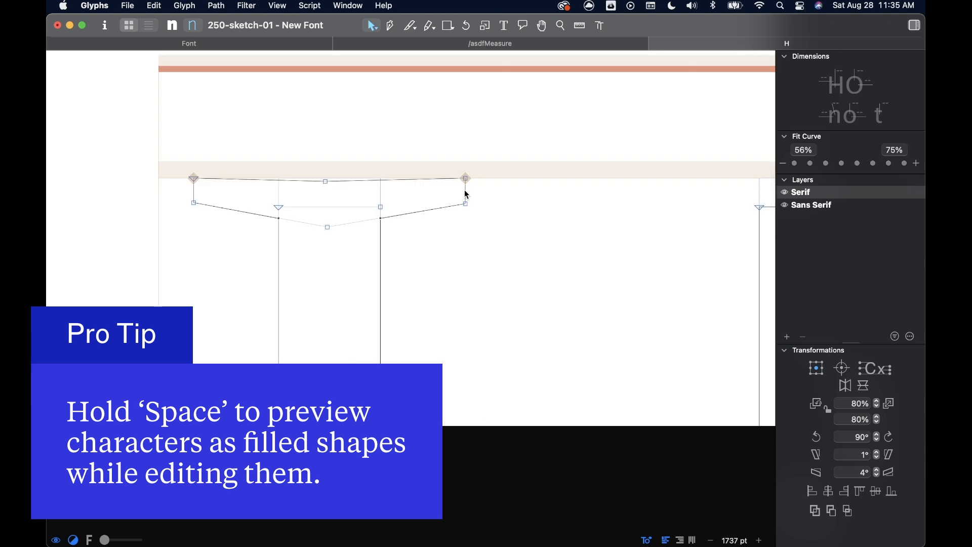
pyautogui.click(465, 191)
pyautogui.hotkey('shift', 'Left')
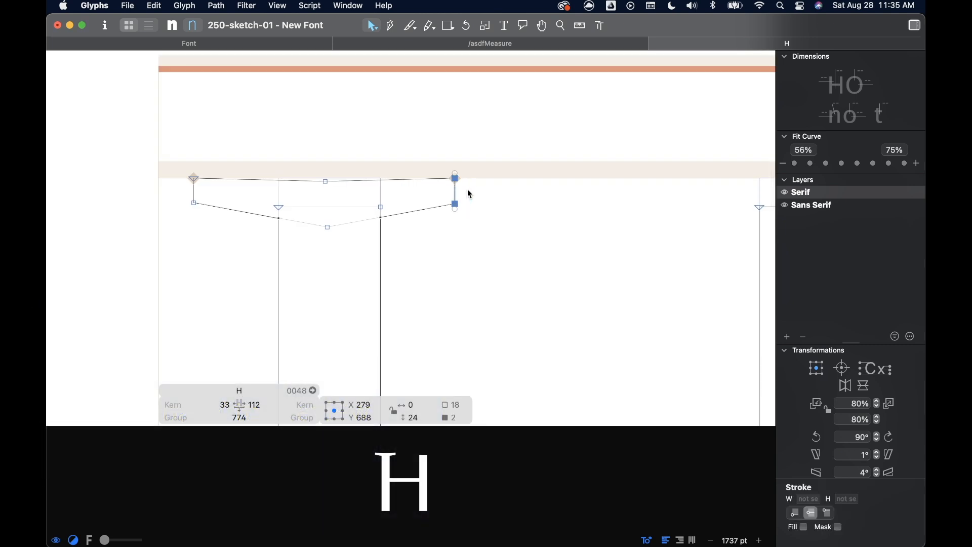
pyautogui.click(196, 191)
# Lower the serif's underside nodes and the left stem's top nodes by 20 units, and preview the filled H
pyautogui.moveTo(188, 197); pyautogui.dragTo(490, 235)
pyautogui.hotkey('shift', 'Down')
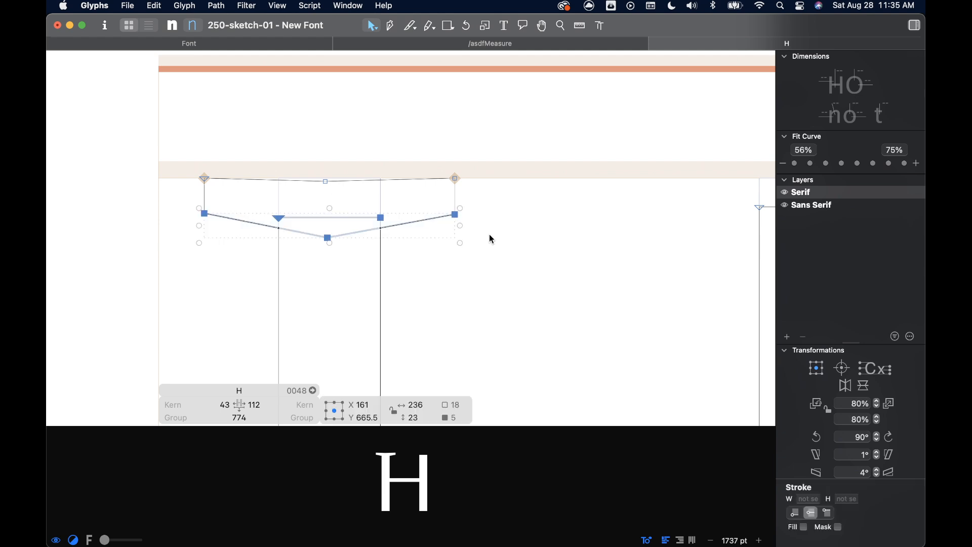
pyautogui.scroll(-6, 520, 239)
pyautogui.press('space')
pyautogui.scroll(-3, 531, 240)
pyautogui.scroll(-2, 531, 241)
pyautogui.scroll(-2, 532, 244)
pyautogui.press('space')
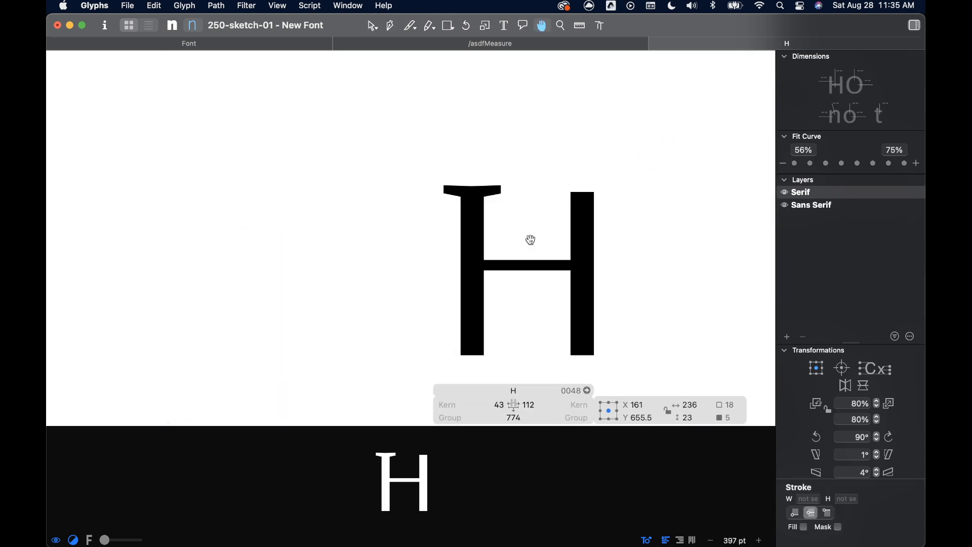
pyautogui.hscroll(1, 500, 205)
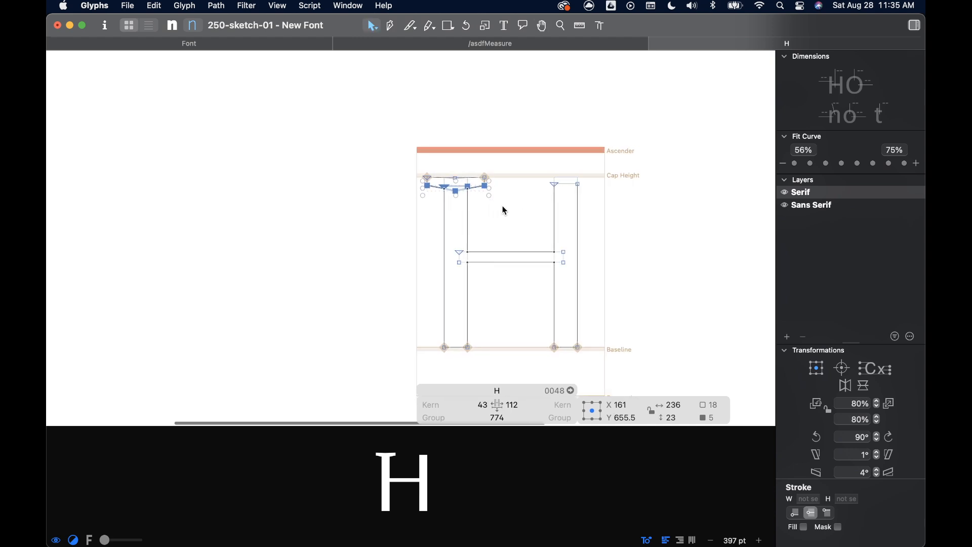
# Convert the whole serif contour on the left stem into a component glyph named Serif
pyautogui.click(501, 206)
pyautogui.click(471, 177)
pyautogui.doubleClick(473, 181)
pyautogui.scroll(2, 474, 181)
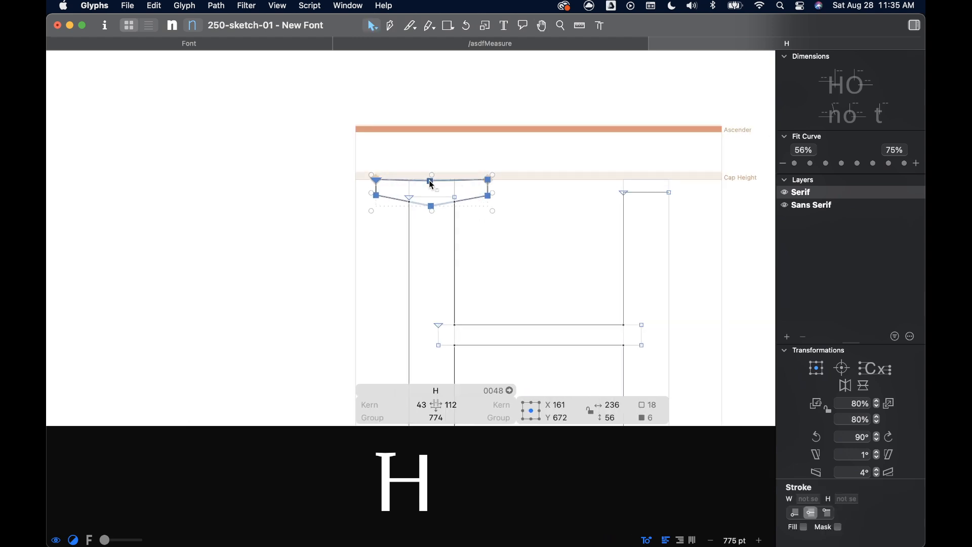
pyautogui.rightClick(432, 183)
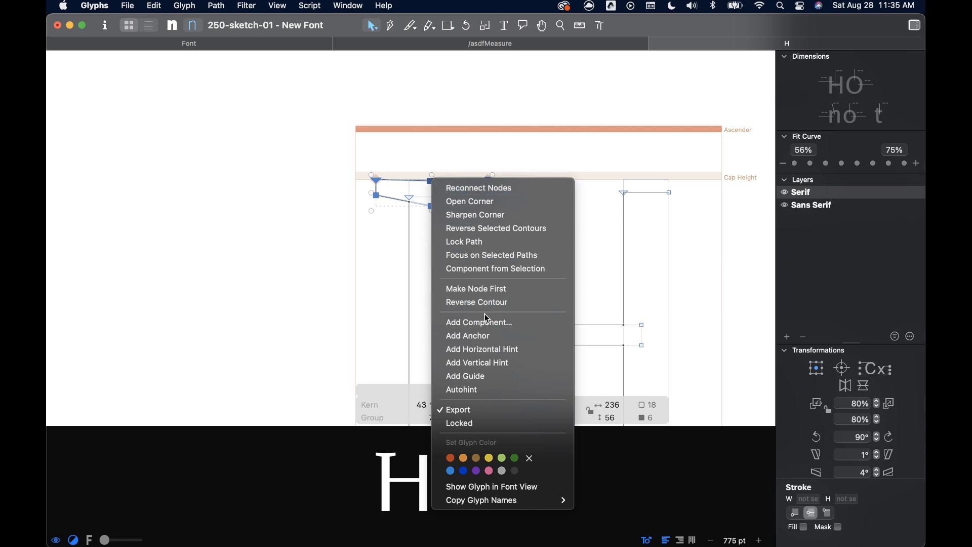
pyautogui.click(490, 269)
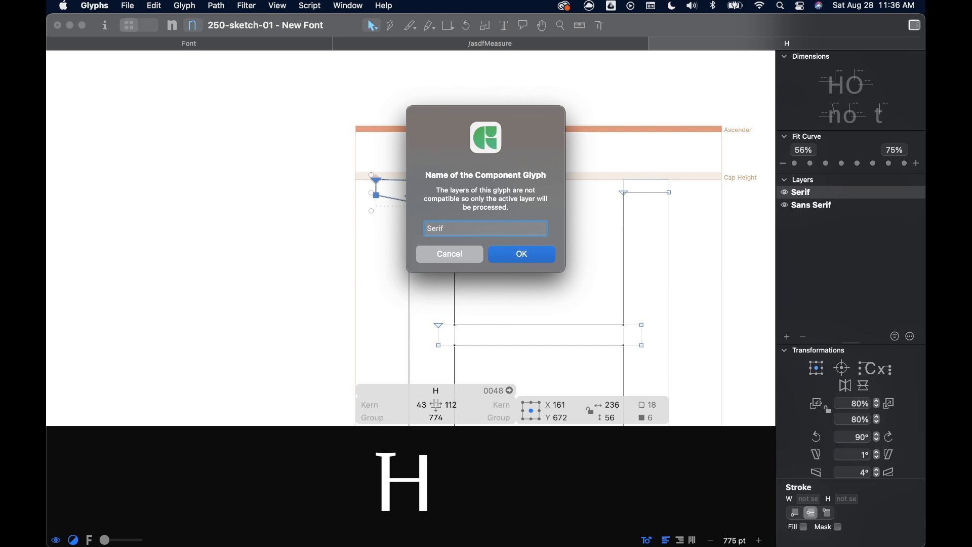
pyautogui.write('Serif')
pyautogui.press('Return')
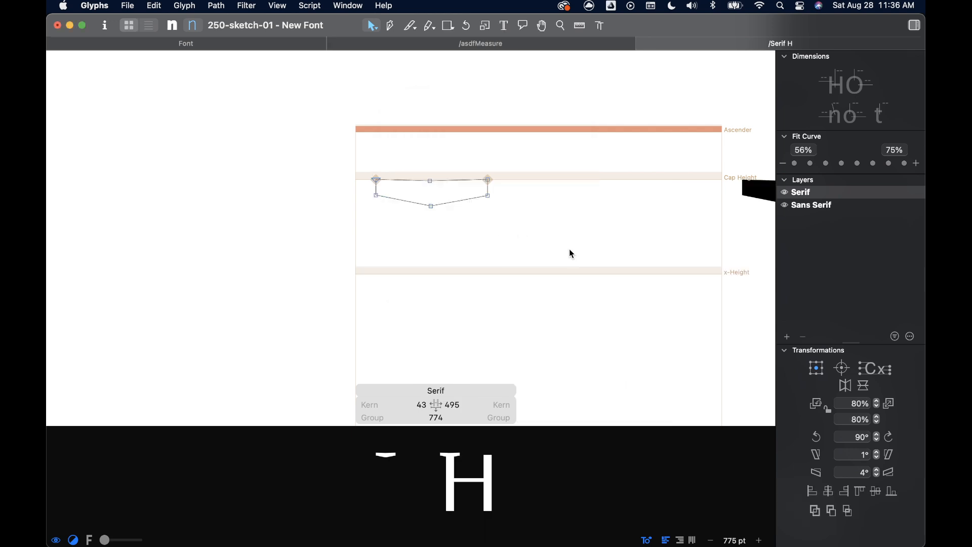
# Duplicate the Serif component in the H onto the top of the right stem, 451 units to the right
pyautogui.hscroll(5, 571, 253)
pyautogui.doubleClick(687, 216)
pyautogui.hscroll(5, 687, 216)
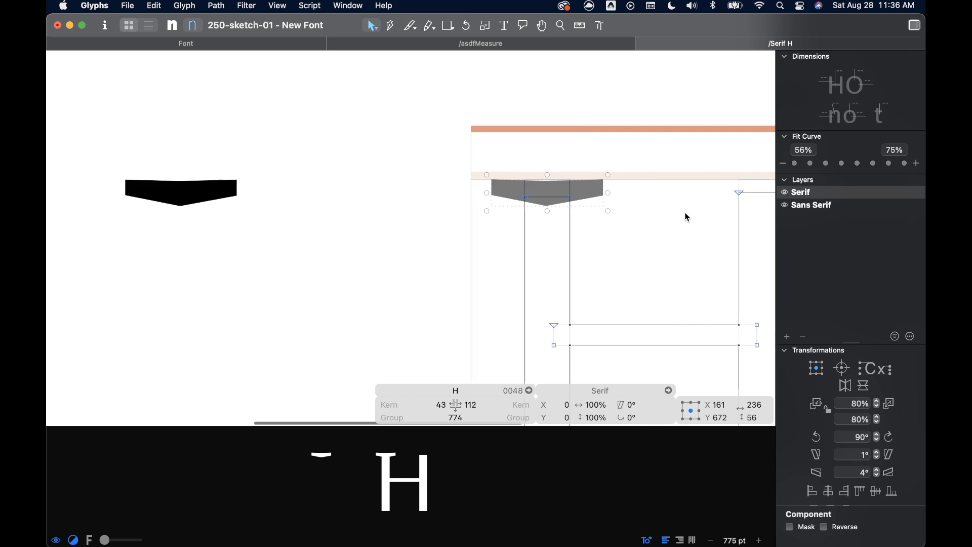
pyautogui.scroll(-5, 686, 217)
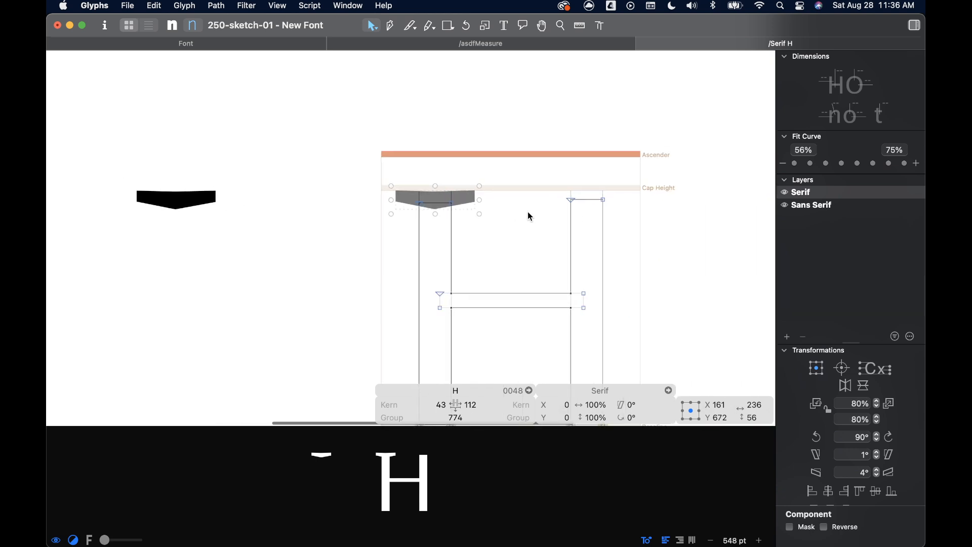
pyautogui.scroll(2, 526, 215)
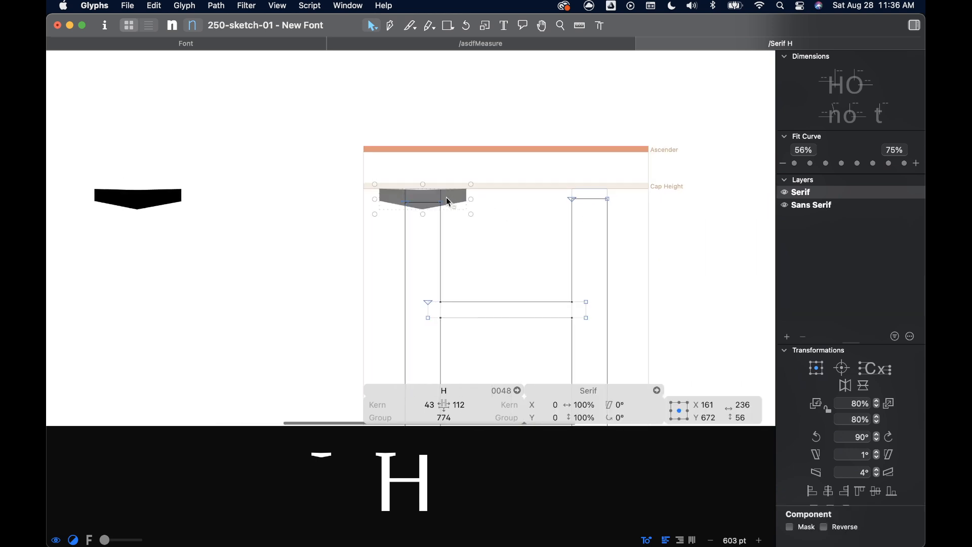
pyautogui.moveTo(448, 202); pyautogui.dragTo(616, 200)
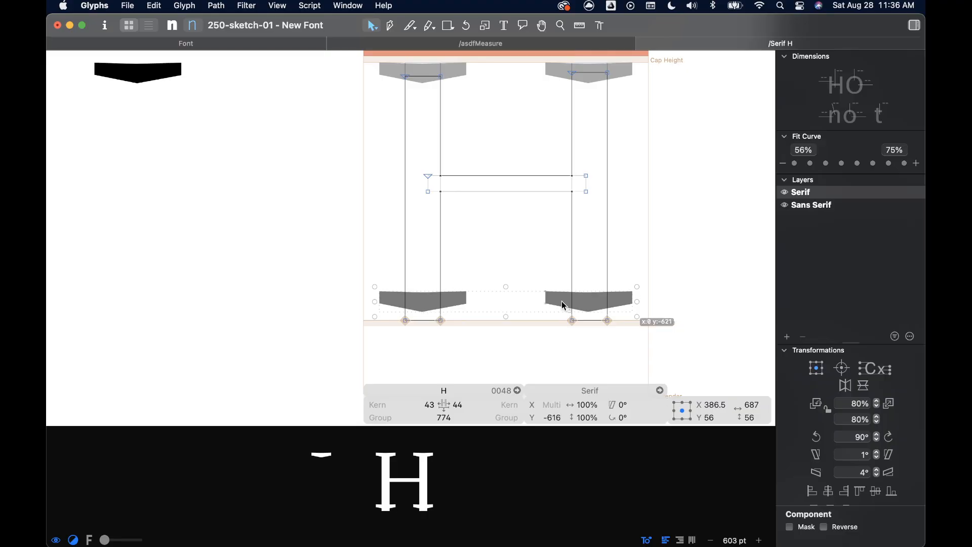
# Place copies of both top serifs at the stems' feet, flip them vertically and seat them on the baseline with component Y 700
pyautogui.moveTo(564, 302); pyautogui.dragTo(564, 310)
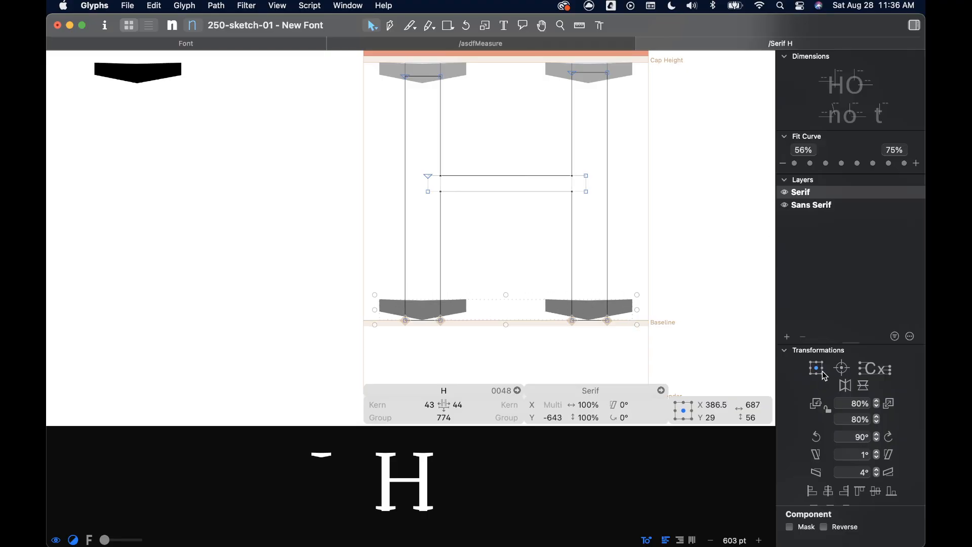
pyautogui.click(865, 387)
pyautogui.scroll(5, 451, 304)
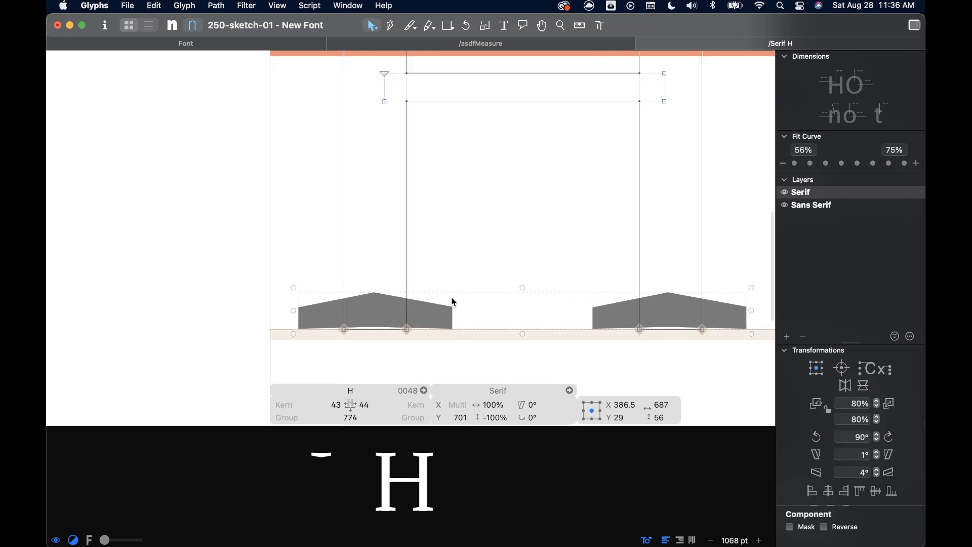
pyautogui.scroll(1, 459, 299)
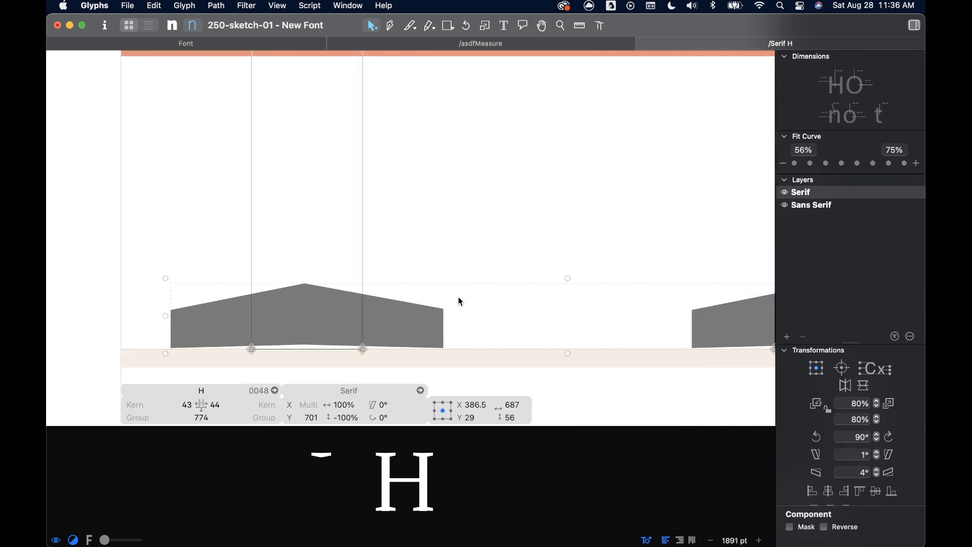
pyautogui.click(445, 267)
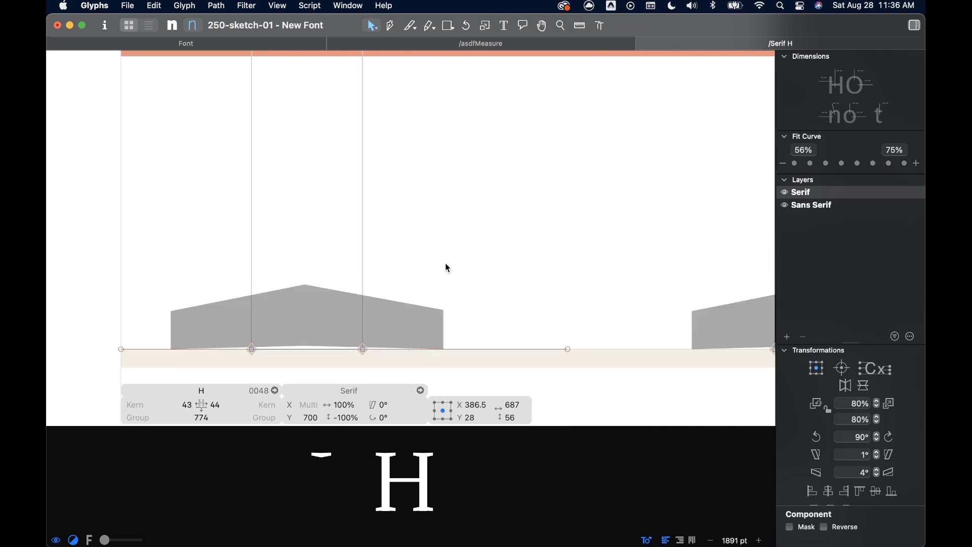
# Raise the bottom nodes of both stems 20 units above the baseline to Y 20, inside the lower serifs
pyautogui.click(335, 350)
pyautogui.hscroll(3, 489, 311)
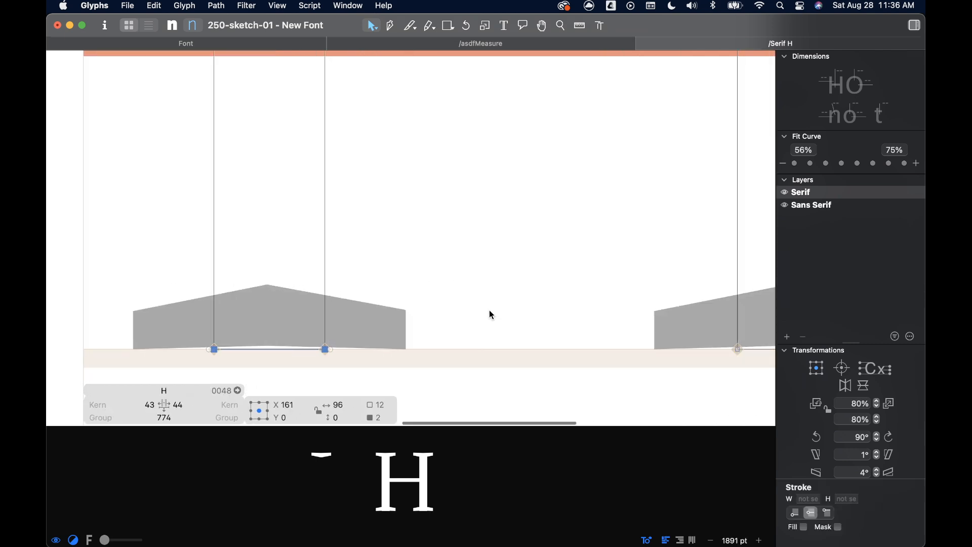
pyautogui.keyDown('shift'); pyautogui.click(686, 350); pyautogui.keyUp('shift')
pyautogui.hotkey('shift', 'Up')
pyautogui.hotkey('shift', 'Up')
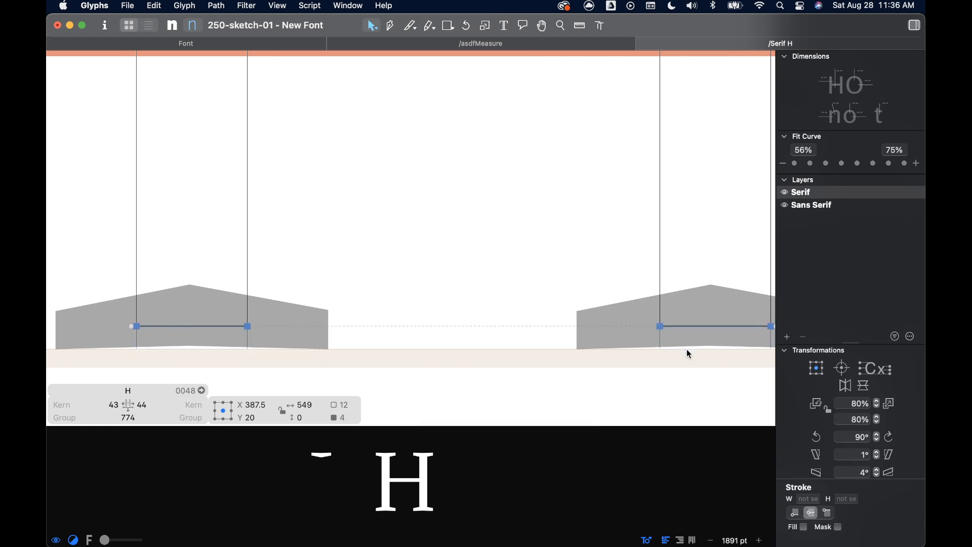
# Preview the whole serif H as a filled shape to examine how the serifs join the stems
pyautogui.click(548, 169)
pyautogui.scroll(-5, 548, 169)
pyautogui.scroll(2, 548, 169)
pyautogui.scroll(-1, 548, 169)
pyautogui.scroll(1, 548, 169)
pyautogui.press('space')
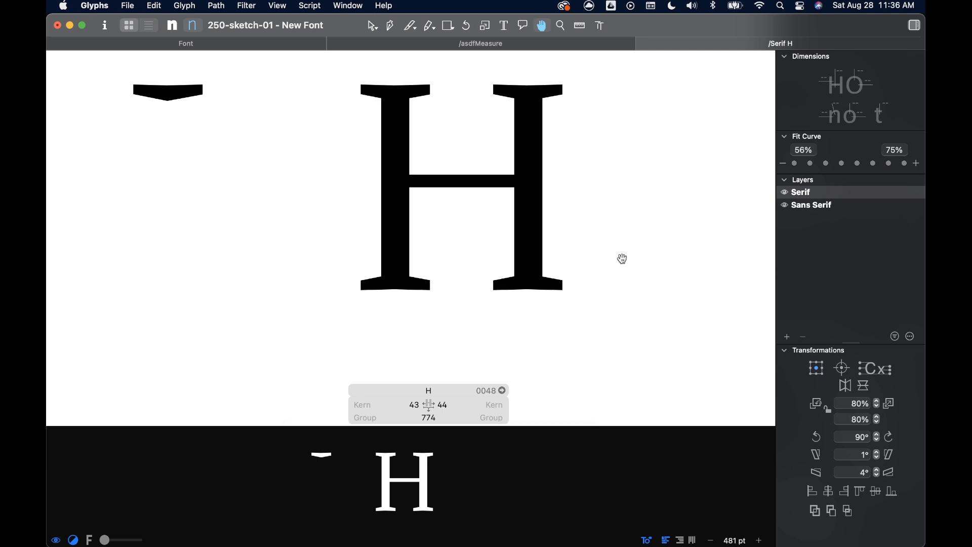
pyautogui.scroll(1, 622, 257)
pyautogui.press('space')
pyautogui.scroll(1, 623, 262)
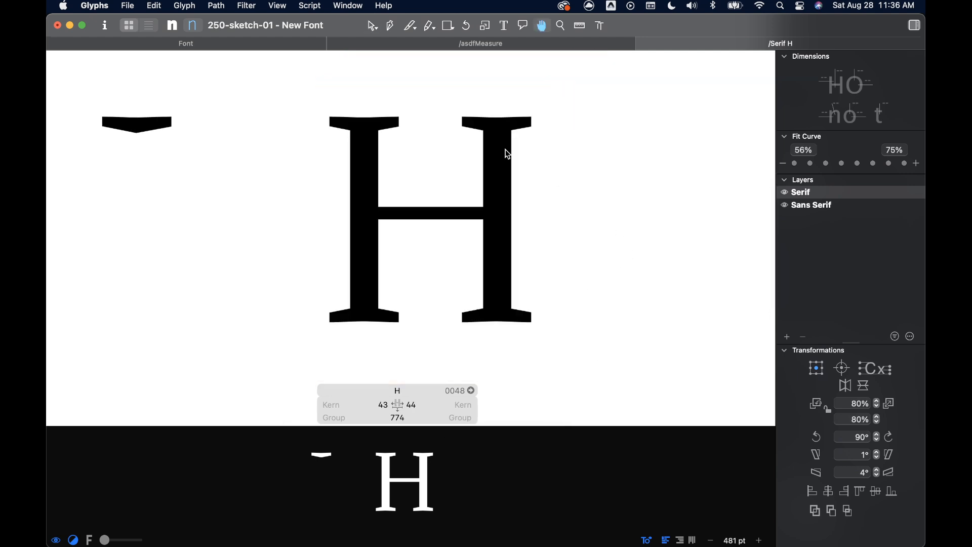
# Open the glyph O and draw an ellipse of about 695 by 727 units, overshooting the cap height and baseline, on the Sans Serif layer
pyautogui.click(236, 45)
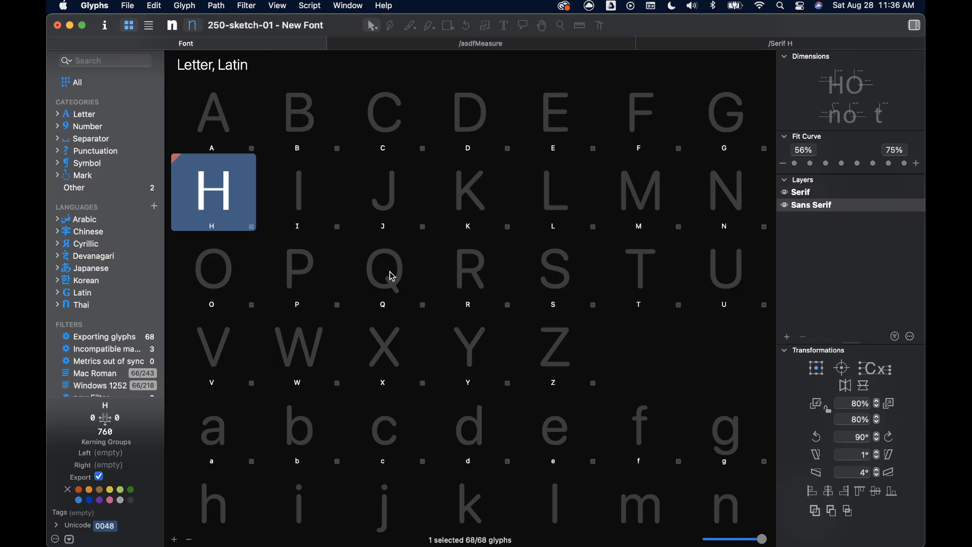
pyautogui.doubleClick(221, 266)
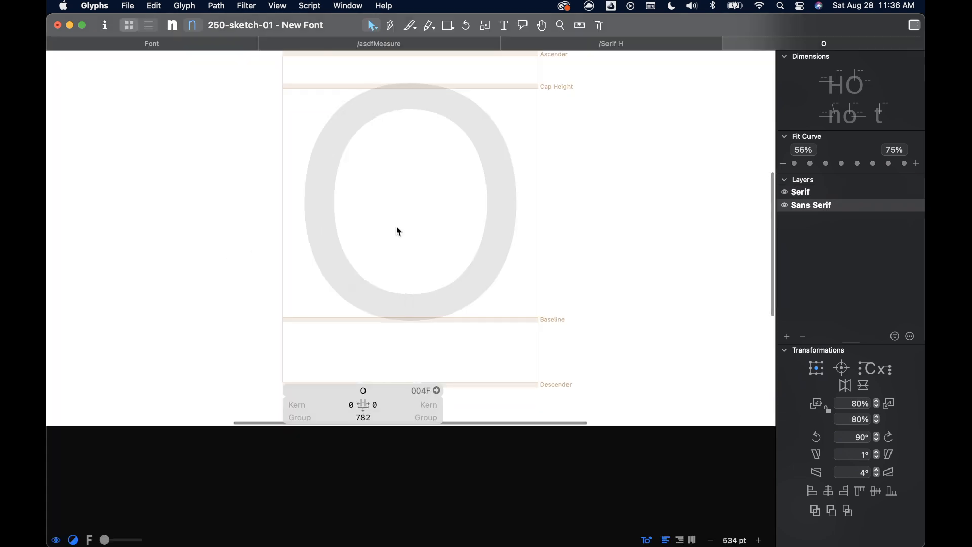
pyautogui.rightClick(430, 182)
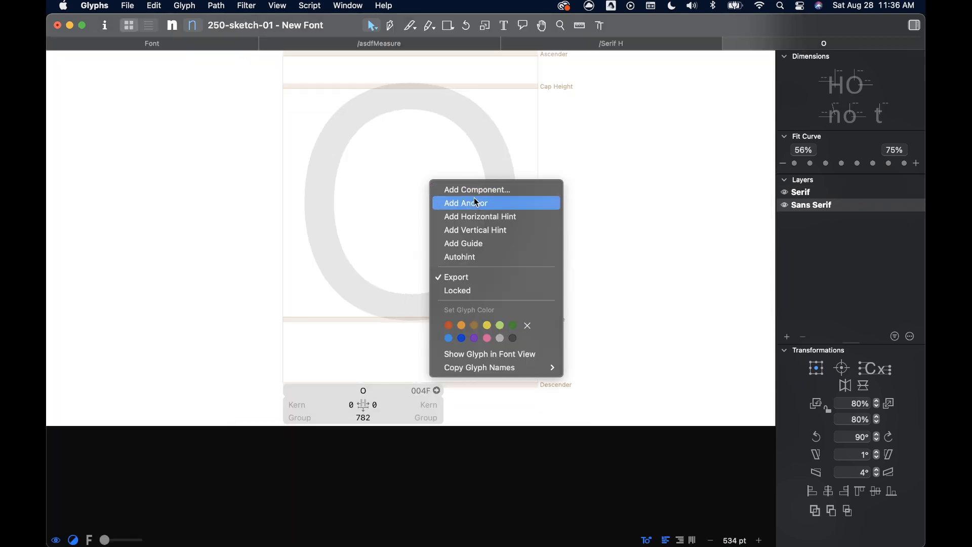
pyautogui.click(423, 137)
pyautogui.click(449, 25)
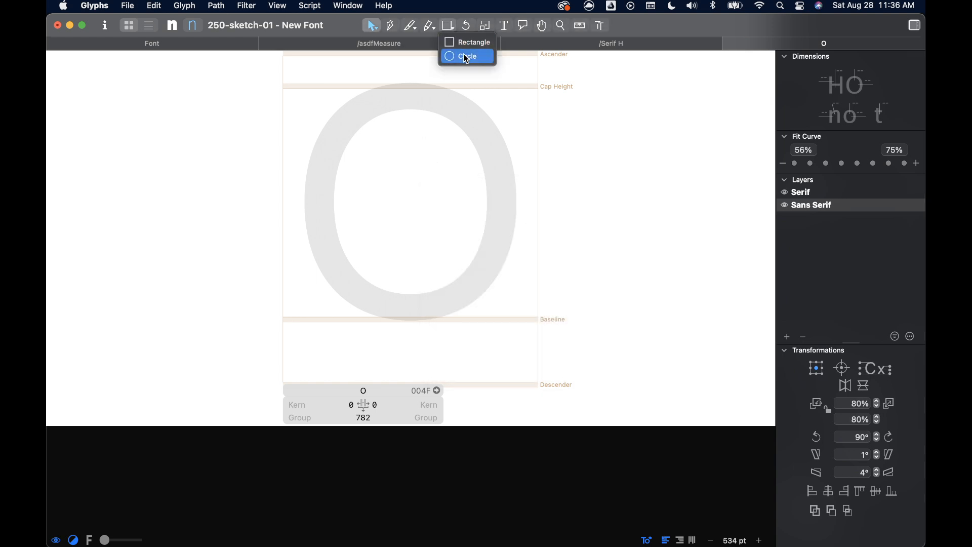
pyautogui.click(467, 57)
pyautogui.moveTo(308, 84); pyautogui.dragTo(536, 320)
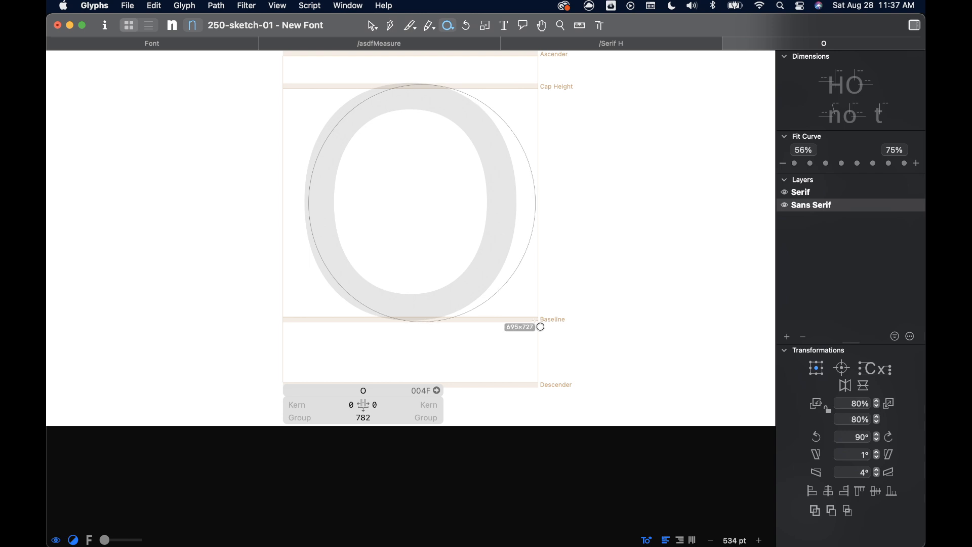
pyautogui.moveTo(536, 320); pyautogui.dragTo(536, 320)
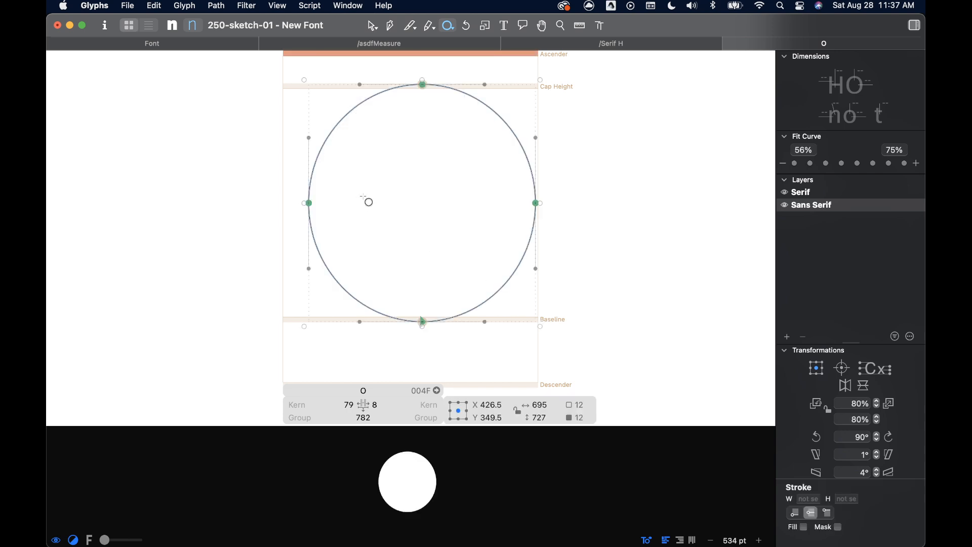
# Move the ellipse 38 units to the left so its centre is at X 388.5
pyautogui.press('v')
pyautogui.hotkey('shift', 'Left')
pyautogui.hotkey('shift', 'Left')
pyautogui.hotkey('shift', 'Left')
pyautogui.hotkey('shift', 'Left')
pyautogui.press('Right')
pyautogui.press('Right')
# Duplicate the ellipse in place and scale the copy about its centre to 505 by 527 units for the counter
pyautogui.press('super+c')
pyautogui.press('super+v')
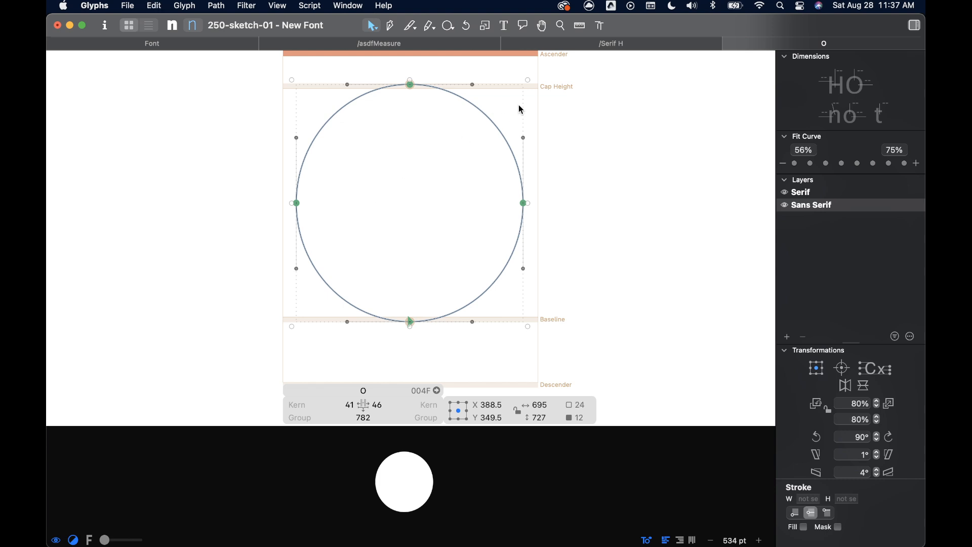
pyautogui.moveTo(526, 80); pyautogui.dragTo(492, 115)
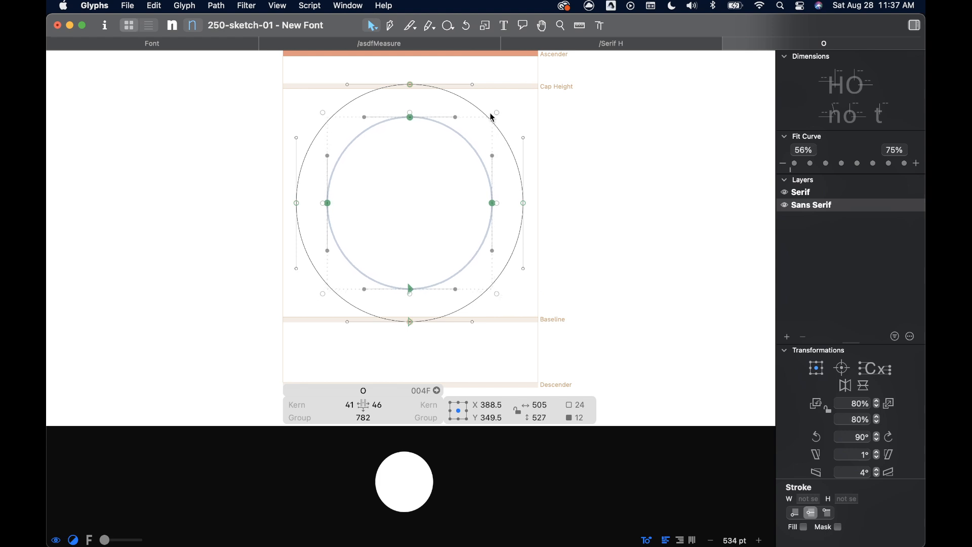
pyautogui.click(594, 124)
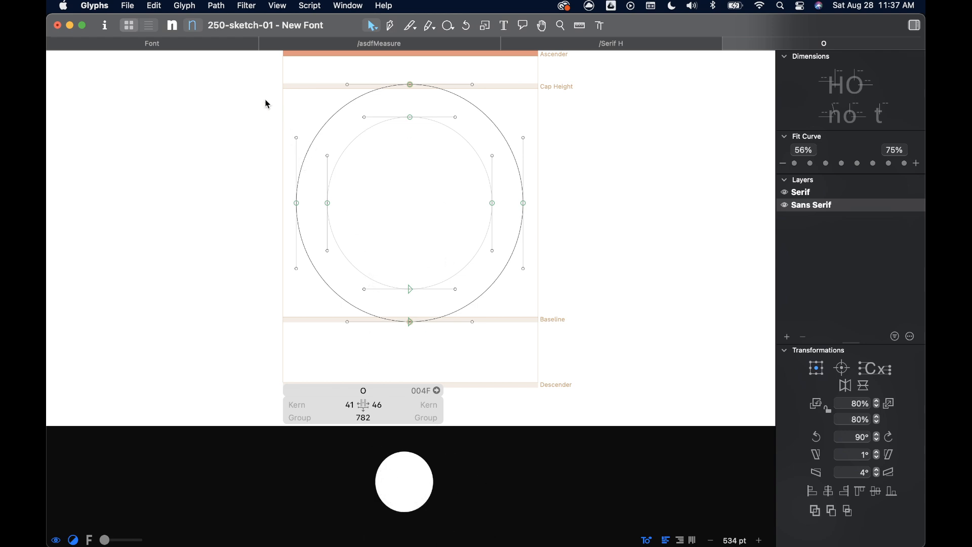
# Correct the path direction of both O contours so the inner one cuts out the counter
pyautogui.press('super+a')
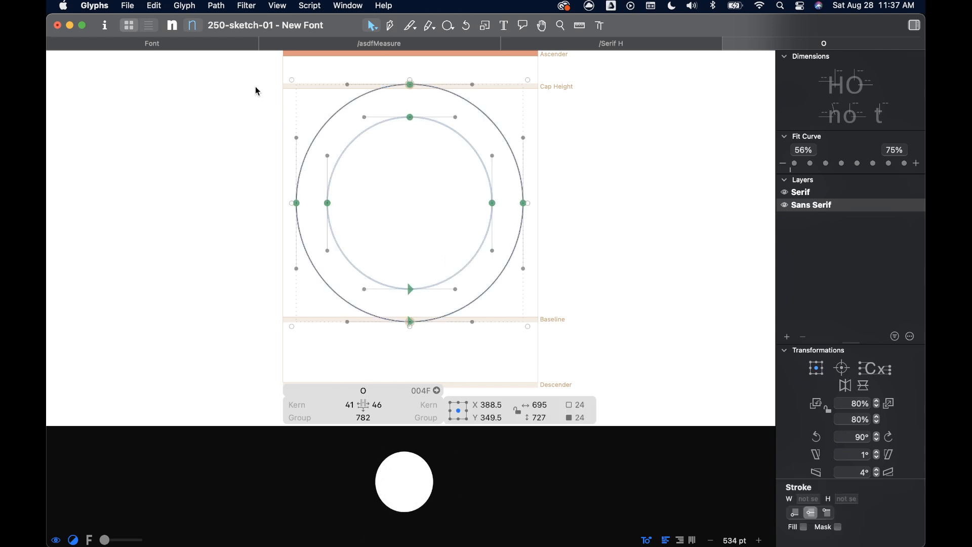
pyautogui.click(217, 6)
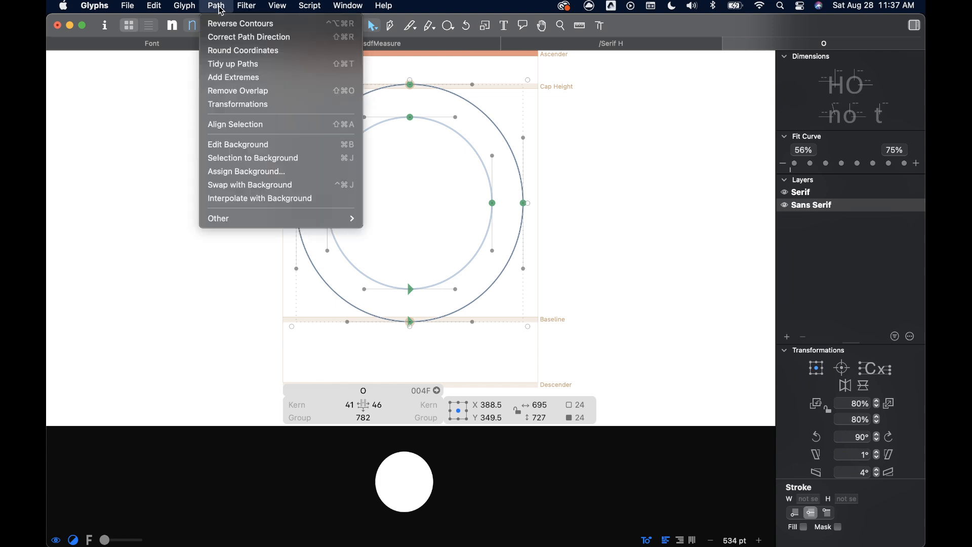
pyautogui.click(243, 37)
pyautogui.click(211, 162)
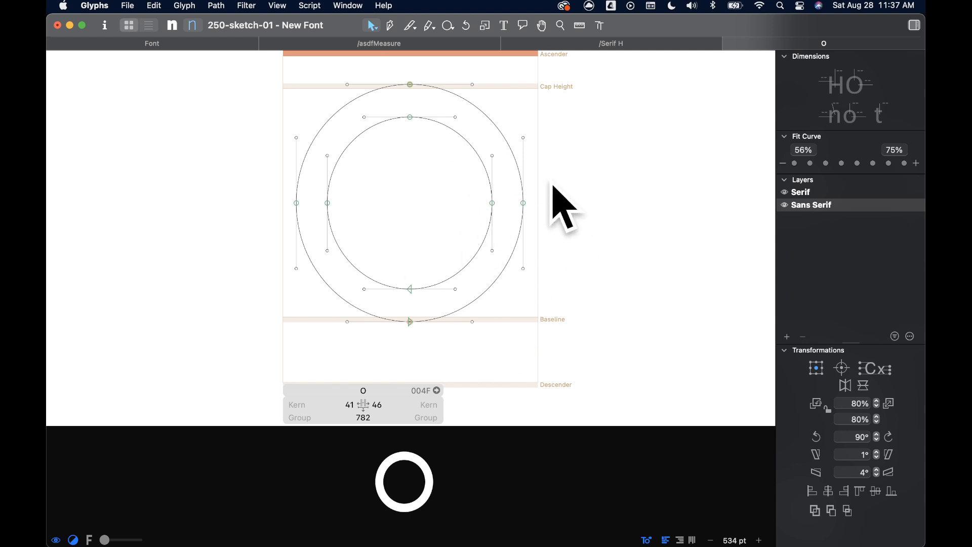
# Add an H on each side of the O so the edit view reads HOH
pyautogui.click(504, 26)
pyautogui.click(543, 134)
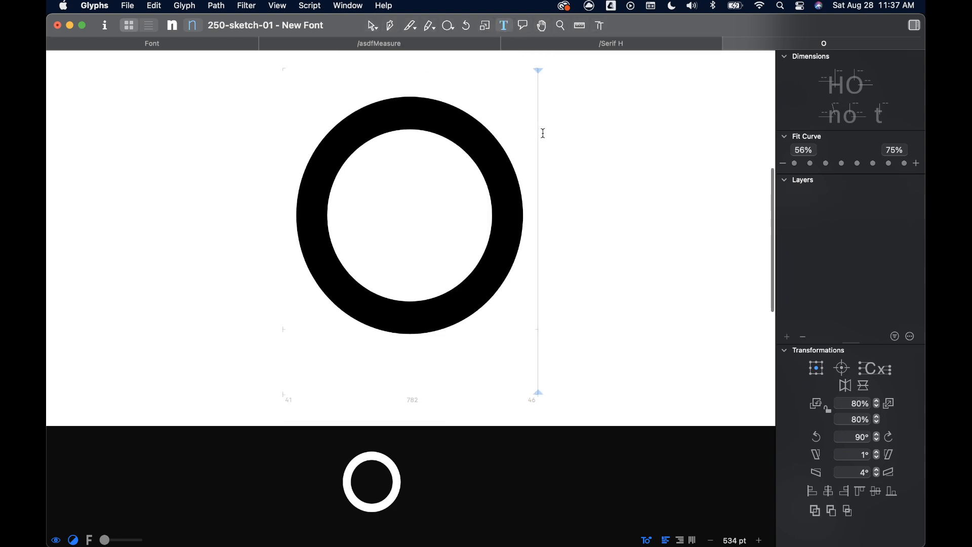
pyautogui.write('h')
pyautogui.press('BackSpace')
pyautogui.write('H')
pyautogui.click(294, 183)
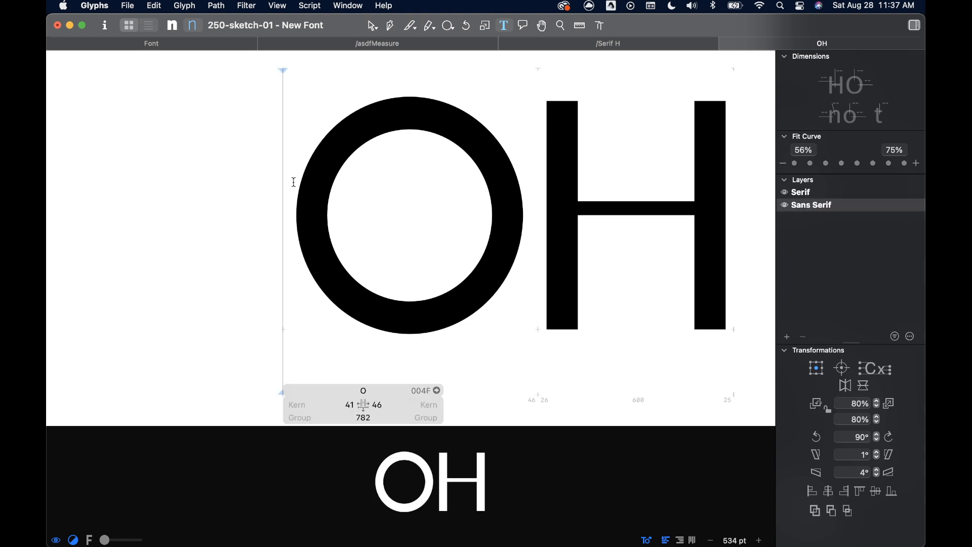
pyautogui.write('H')
pyautogui.hscroll(-3, 366, 169)
pyautogui.hscroll(3, 367, 171)
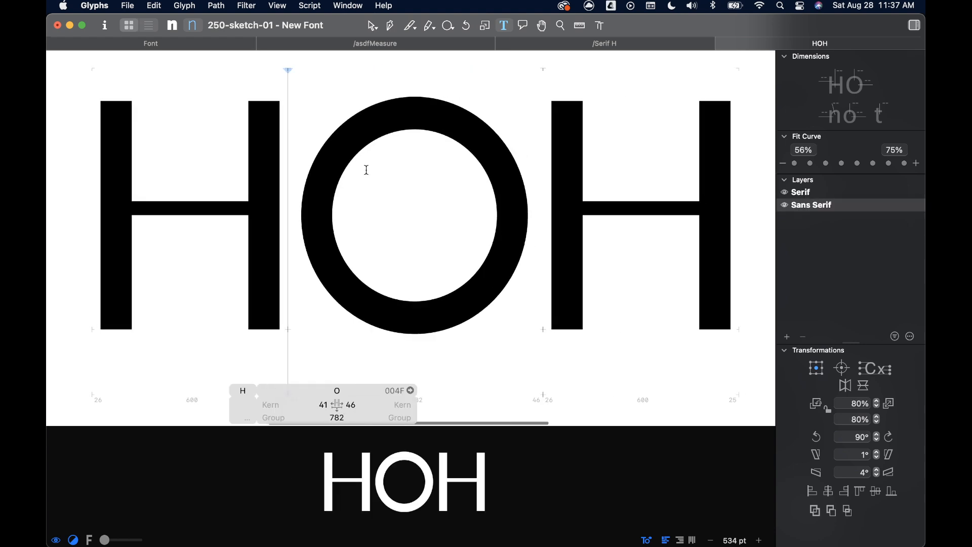
pyautogui.scroll(-4, 365, 170)
pyautogui.scroll(4, 365, 169)
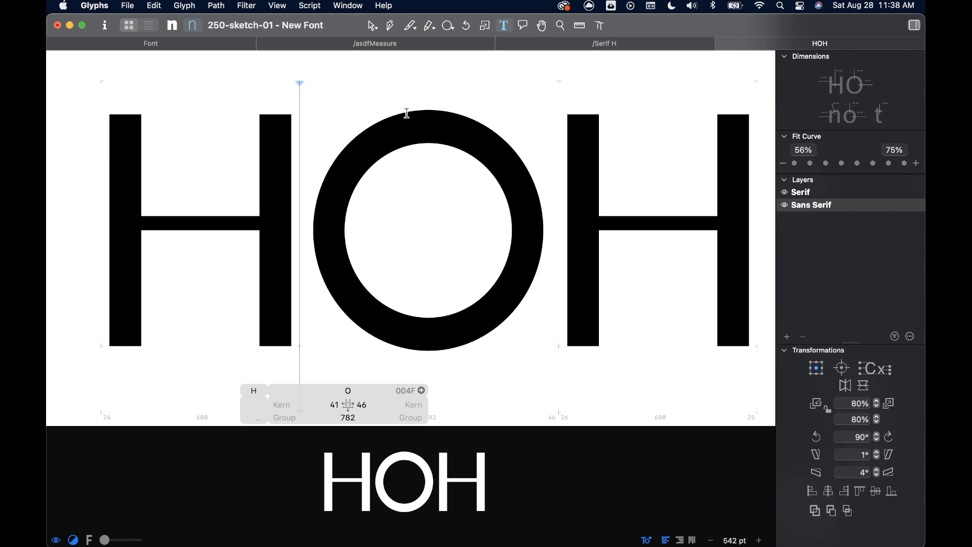
pyautogui.press('Escape')
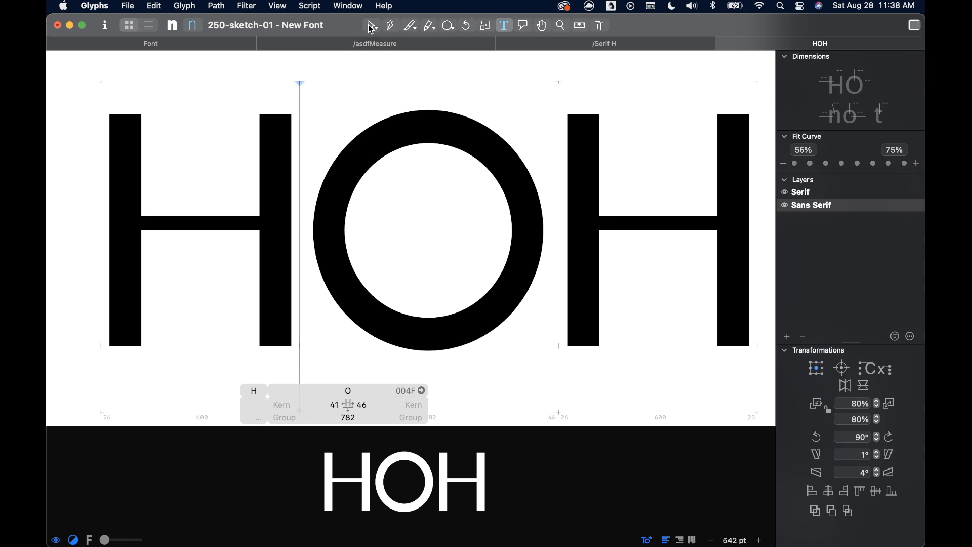
# Add the asdfMeasure component to the O and place its thick bar over the left side of the bowl
pyautogui.rightClick(424, 176)
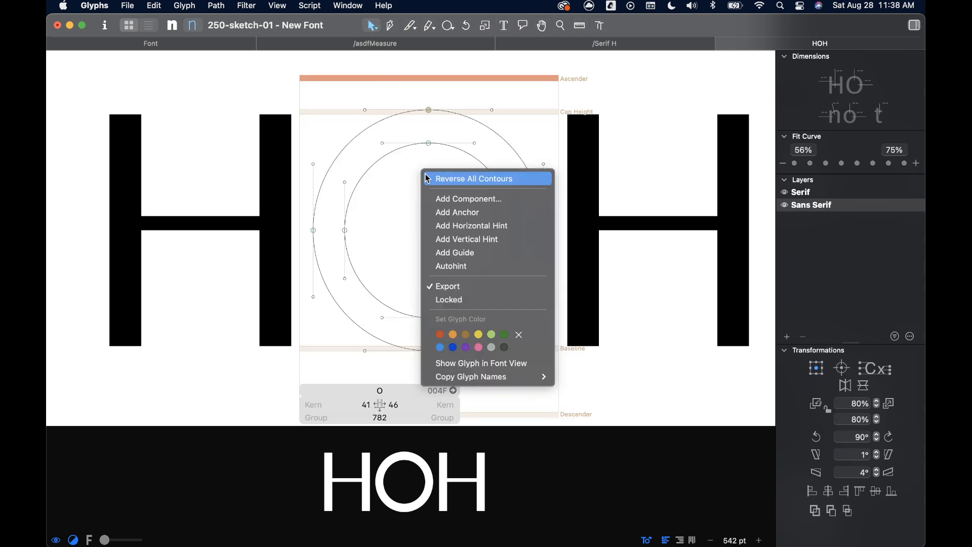
pyautogui.click(461, 198)
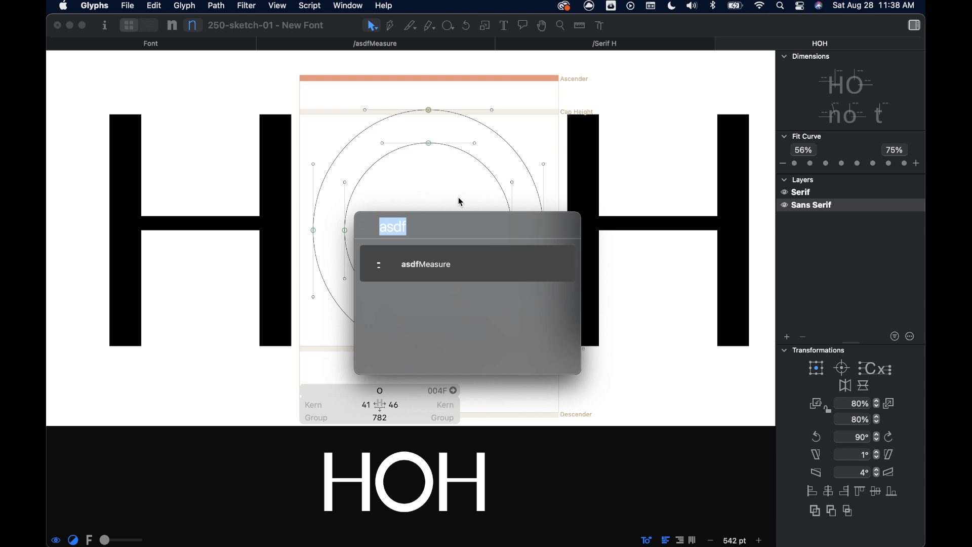
pyautogui.doubleClick(432, 266)
pyautogui.moveTo(400, 213); pyautogui.dragTo(324, 230)
pyautogui.scroll(5, 333, 231)
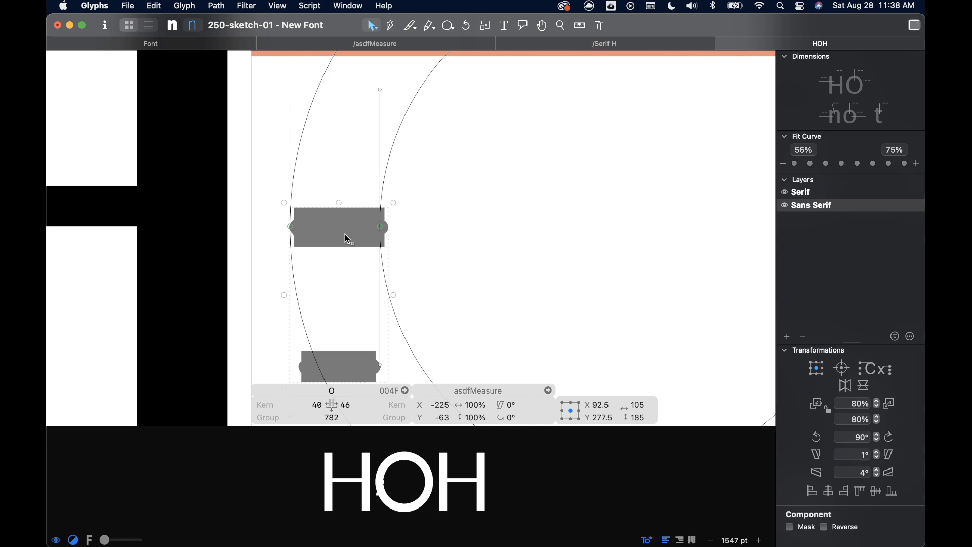
# Scale the inner contour about its centre until the O's left stroke matches the thick bar of the measure component
pyautogui.click(385, 184)
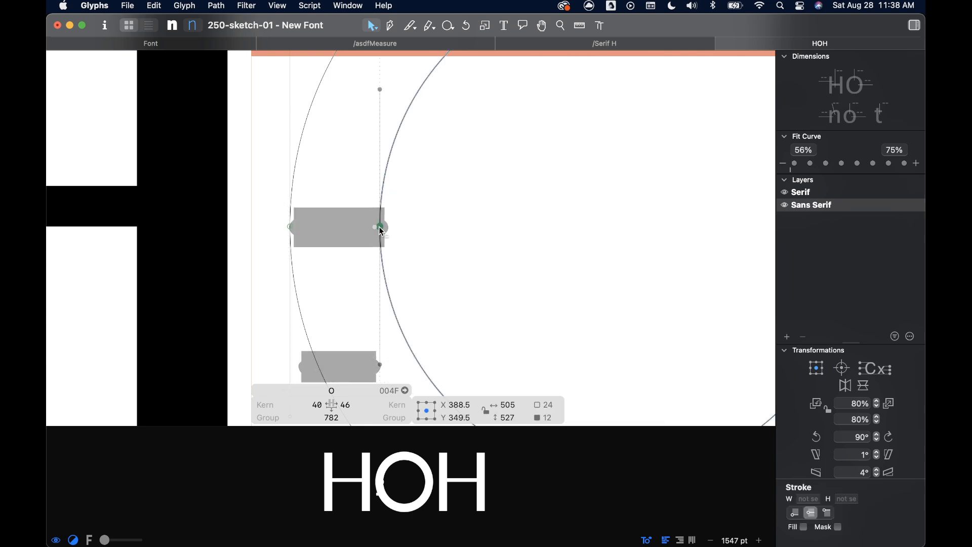
pyautogui.moveTo(373, 229); pyautogui.dragTo(381, 228)
pyautogui.click(503, 209)
pyautogui.scroll(5, 385, 225)
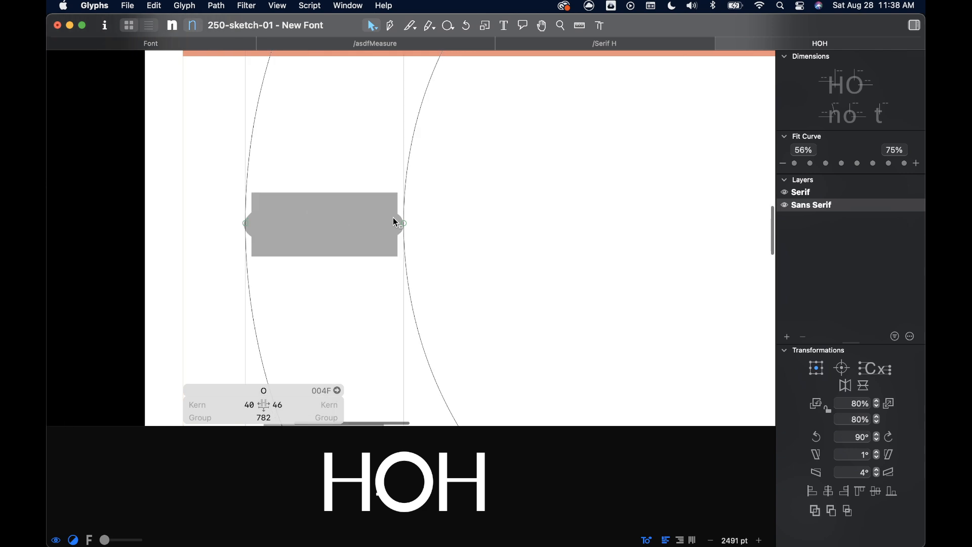
# Move the measure component to the bottom centre of the O, with its thin bar on the outer curve at component X 70, Y -404
pyautogui.scroll(-8, 310, 238)
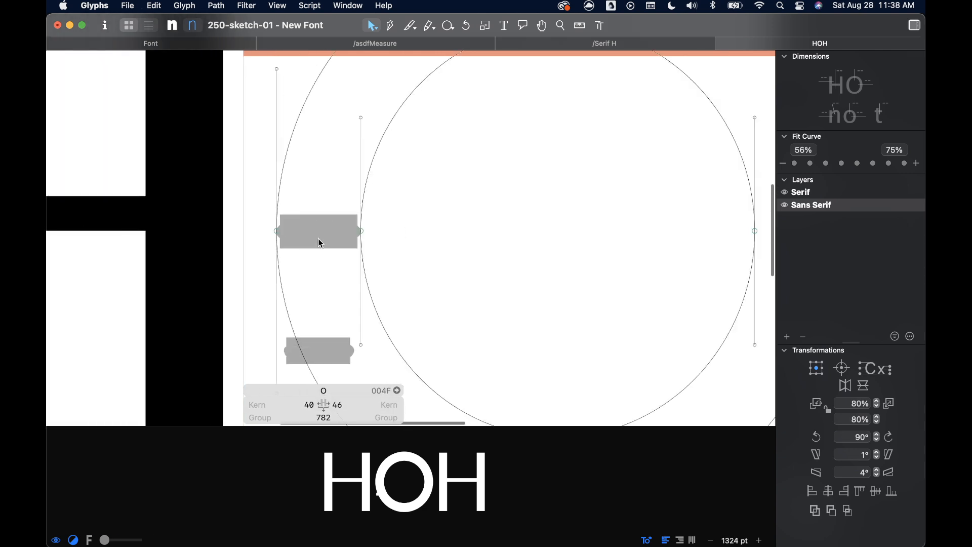
pyautogui.moveTo(320, 171); pyautogui.dragTo(469, 345)
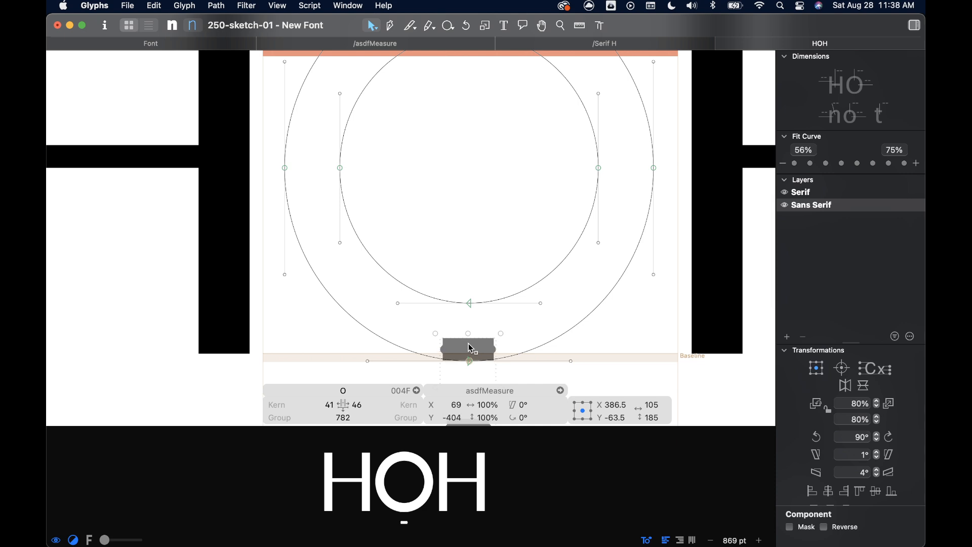
pyautogui.press('Right')
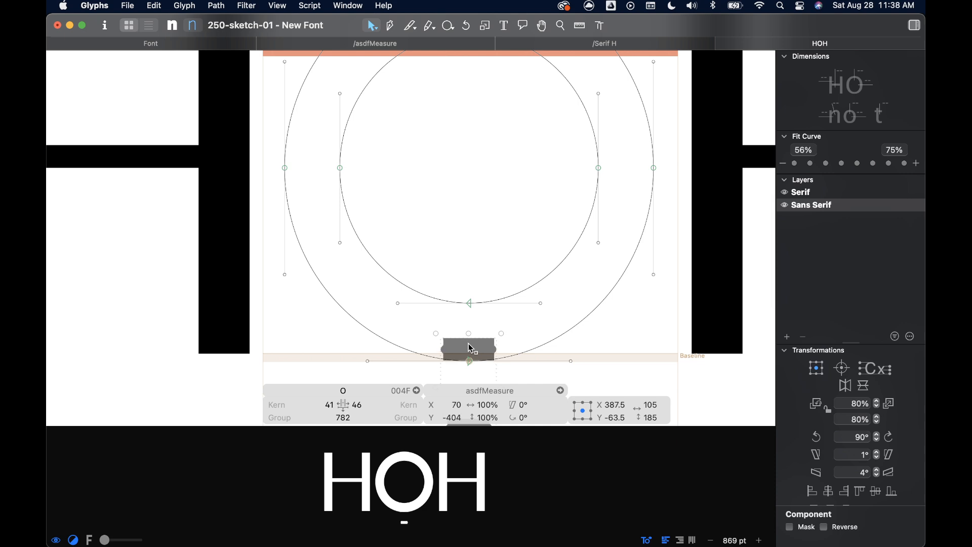
# Stretch the inner contour vertically about its centre to meet the thin measure bar, and delete the asdfMeasure component
pyautogui.doubleClick(492, 303)
pyautogui.moveTo(469, 307); pyautogui.dragTo(471, 342)
pyautogui.click(497, 272)
pyautogui.click(489, 353)
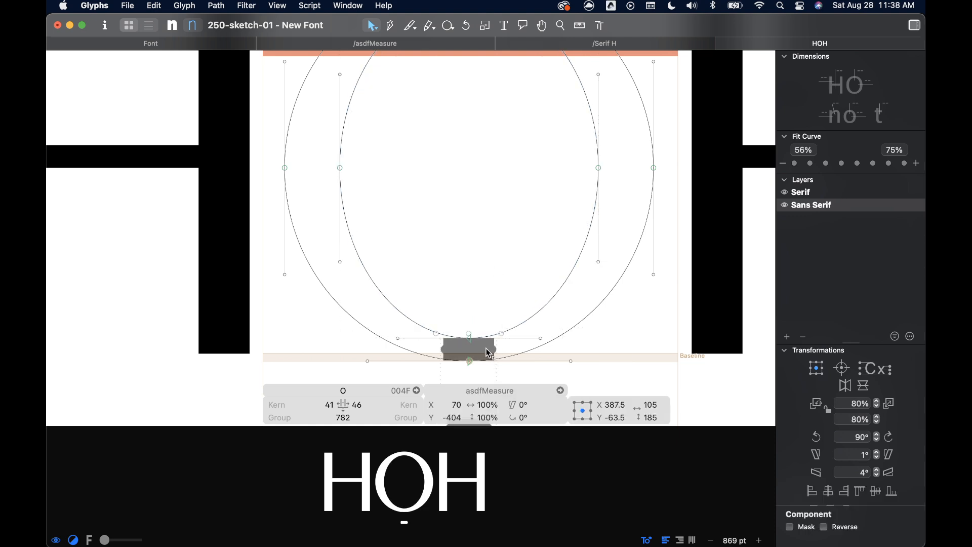
pyautogui.press('Delete')
pyautogui.scroll(-5, 474, 215)
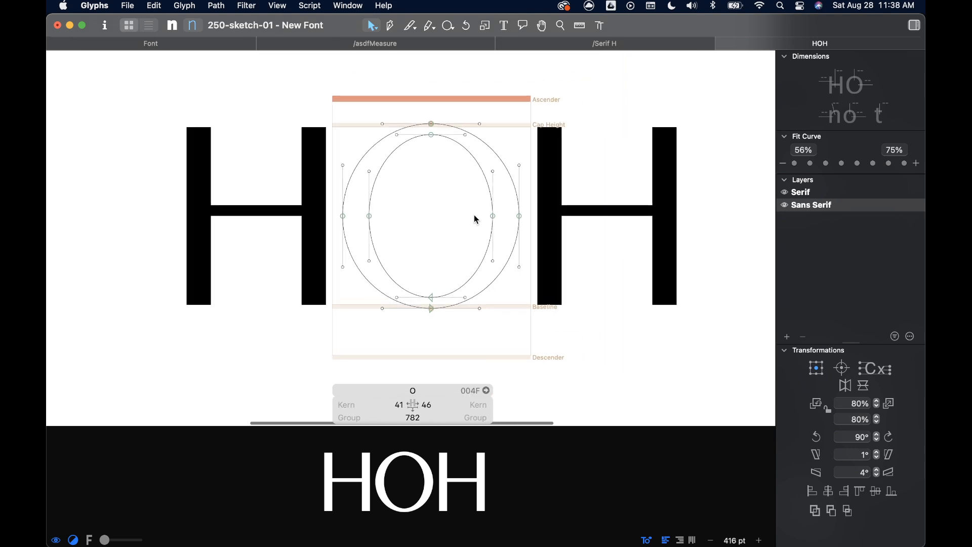
# Preview the O, and extend the right-hand curve handles of the top and bottom nodes outward on both contours
pyautogui.press('space')
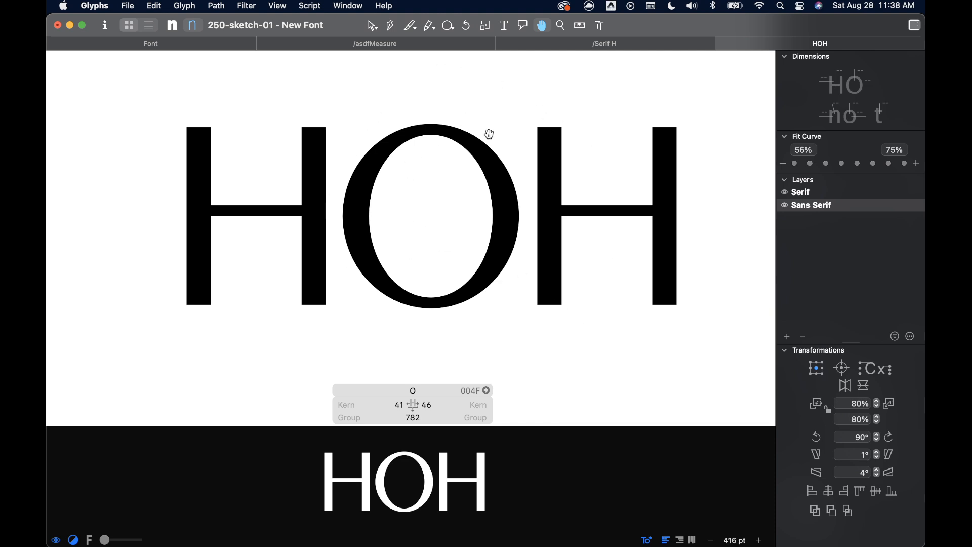
pyautogui.press('v')
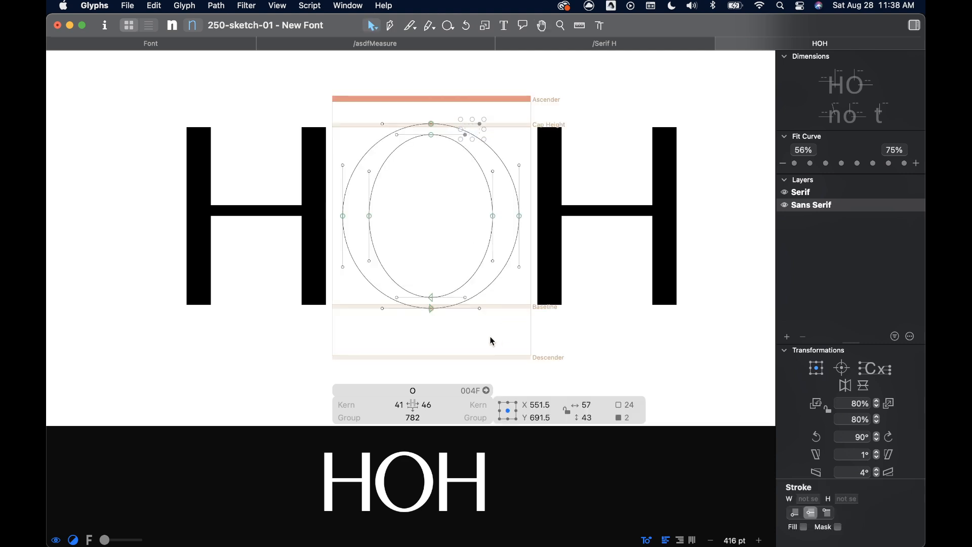
pyautogui.moveTo(490, 341); pyautogui.dragTo(485, 308)
pyautogui.click(456, 260)
# Extend the left-hand curve handles of the top and bottom nodes 28 units outward on both contours, and preview the squarer O
pyautogui.moveTo(367, 108); pyautogui.dragTo(403, 141)
pyautogui.moveTo(400, 287); pyautogui.dragTo(383, 314)
pyautogui.press('super+z')
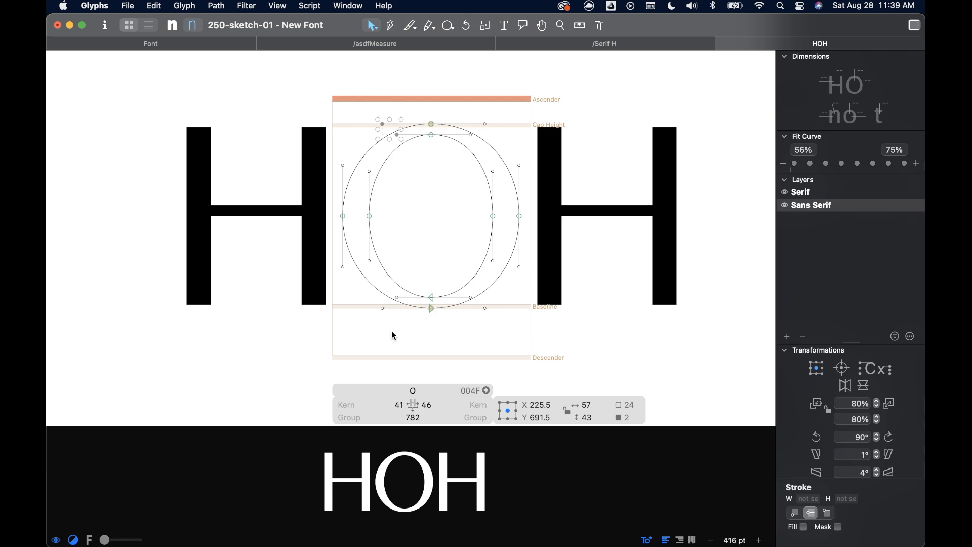
pyautogui.moveTo(386, 314)
pyautogui.mouseDown()
pyautogui.moveTo(363, 296)
pyautogui.moveTo(375, 308)
pyautogui.mouseUp()
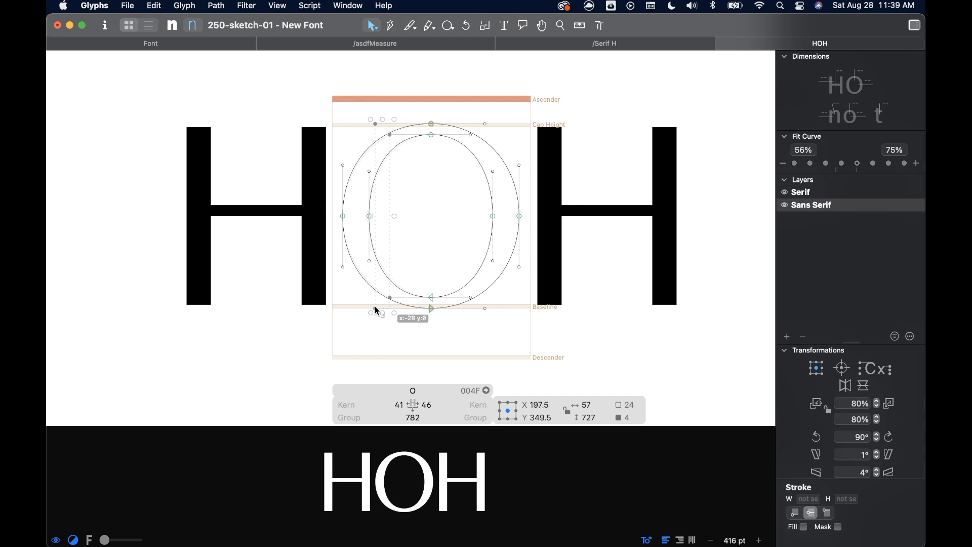
pyautogui.moveTo(377, 310); pyautogui.dragTo(376, 310)
pyautogui.press('space')
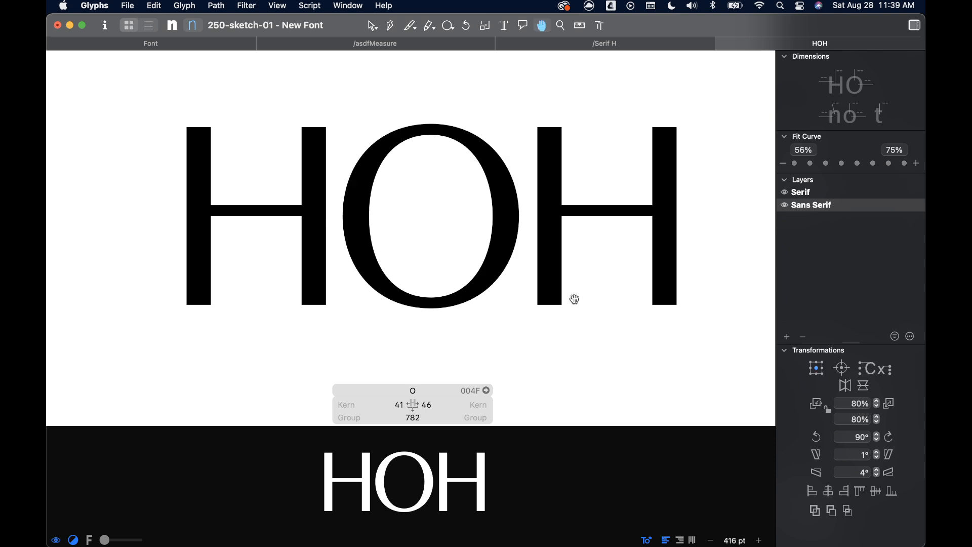
pyautogui.press('space')
pyautogui.press('v')
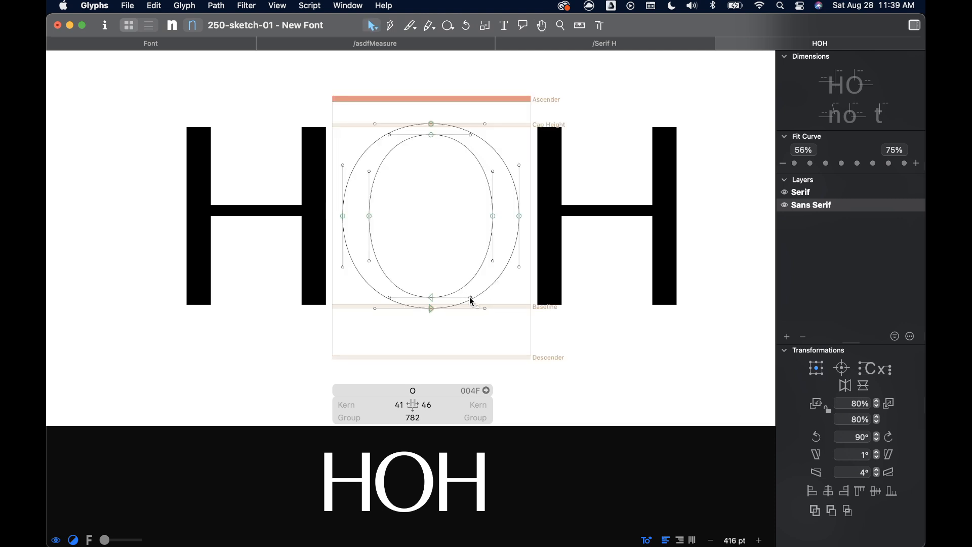
# Extend the two bottom handles of the O's outer contour slightly outward, preview it, and check the inner contour's bottom handles
pyautogui.click(471, 298)
pyautogui.click(486, 309)
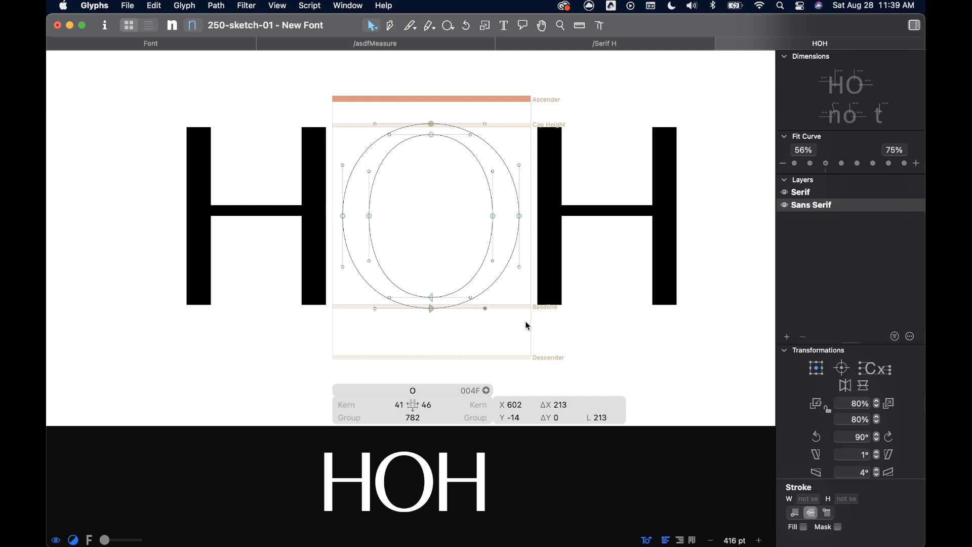
pyautogui.click(374, 309)
pyautogui.click(414, 269)
pyautogui.press('space')
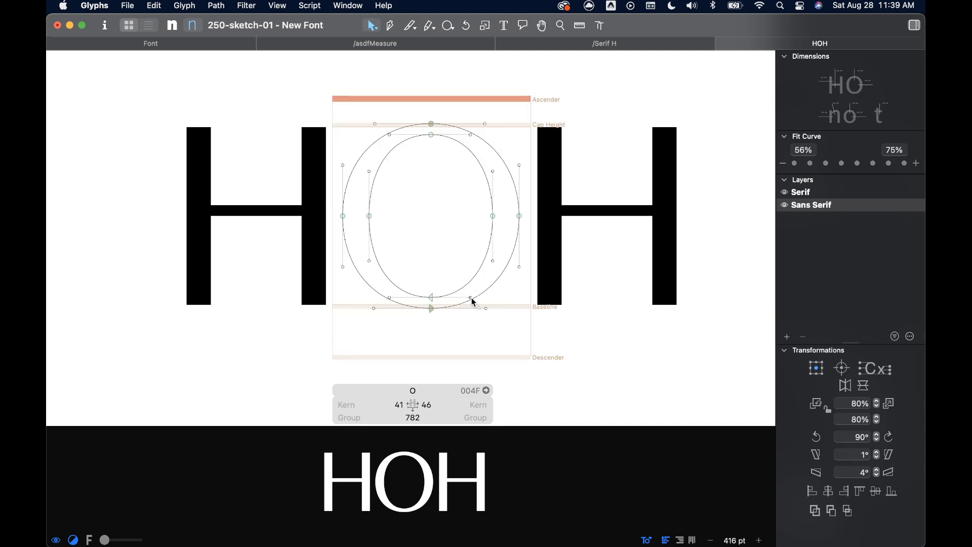
pyautogui.click(471, 299)
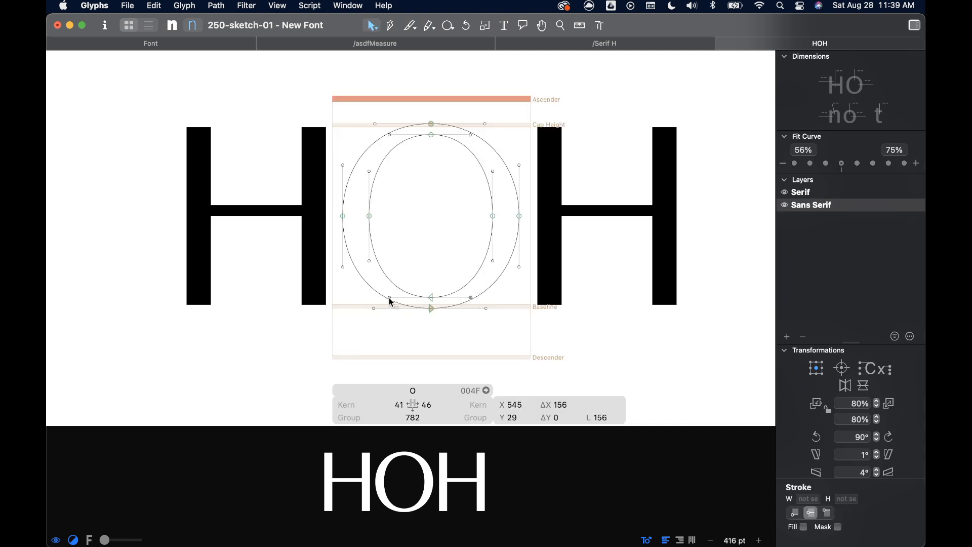
pyautogui.click(456, 230)
pyautogui.scroll(-3, 501, 221)
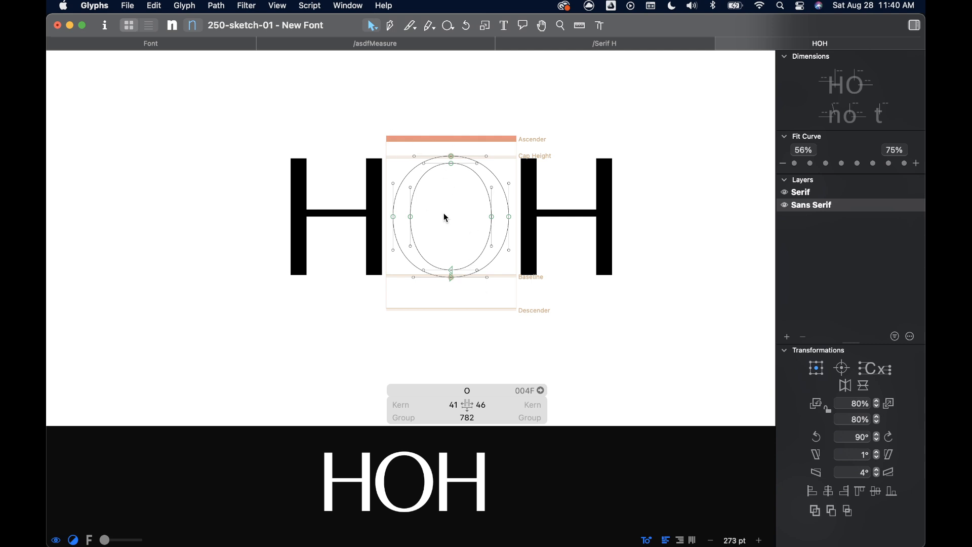
# Try a tilted stress on the inner contour, moving its top node to X 359, bottom to about X 416, right to Y 392, left to Y 313
pyautogui.scroll(5, 448, 167)
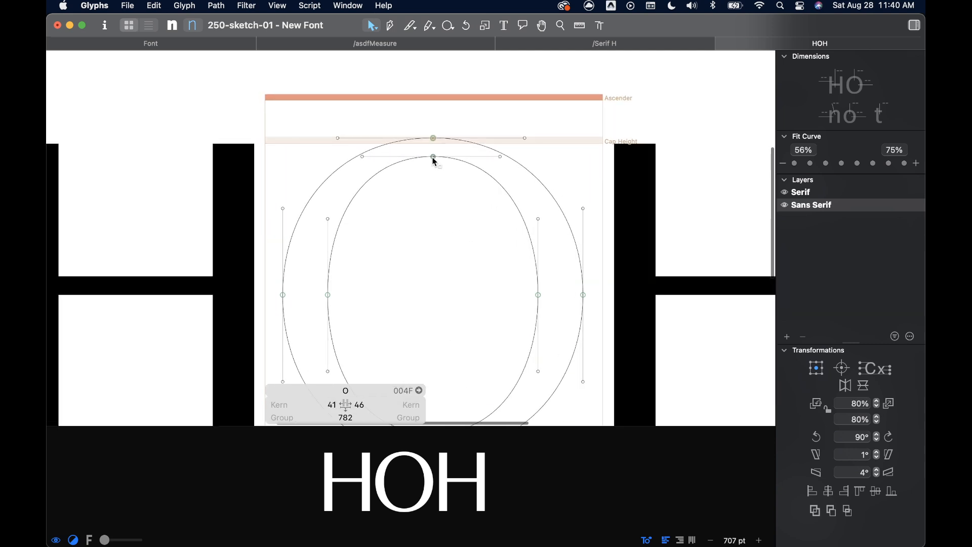
pyautogui.moveTo(434, 157); pyautogui.dragTo(421, 156)
pyautogui.scroll(-3, 449, 197)
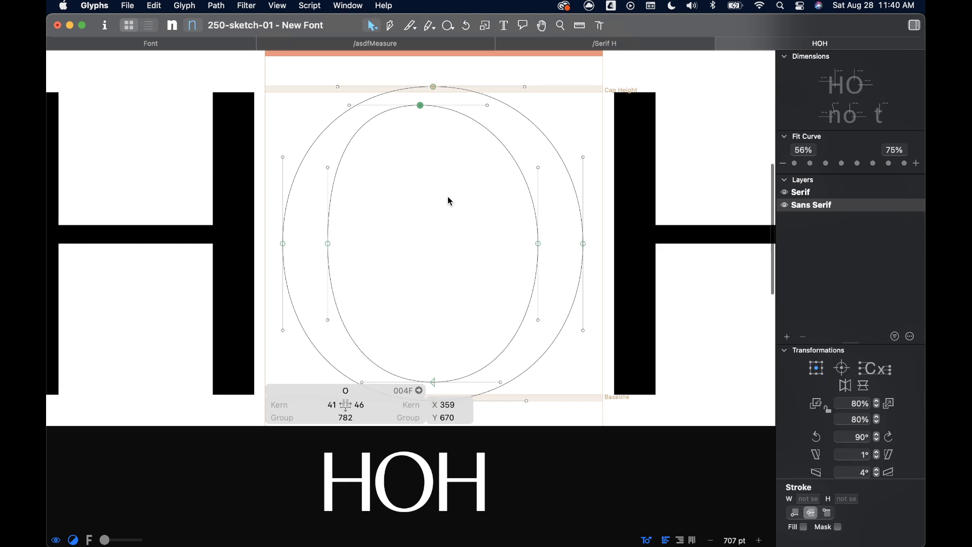
pyautogui.moveTo(433, 365); pyautogui.dragTo(445, 366)
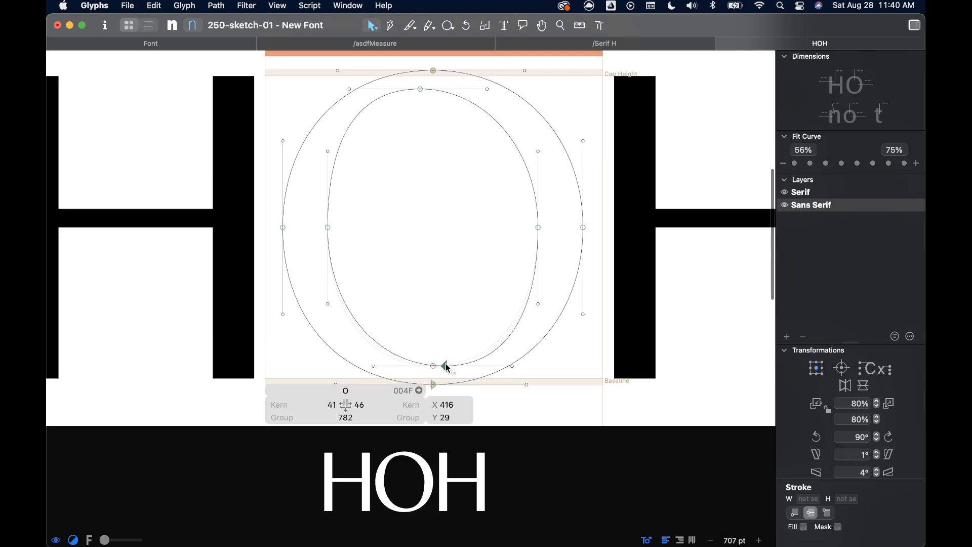
pyautogui.moveTo(538, 227); pyautogui.dragTo(538, 210)
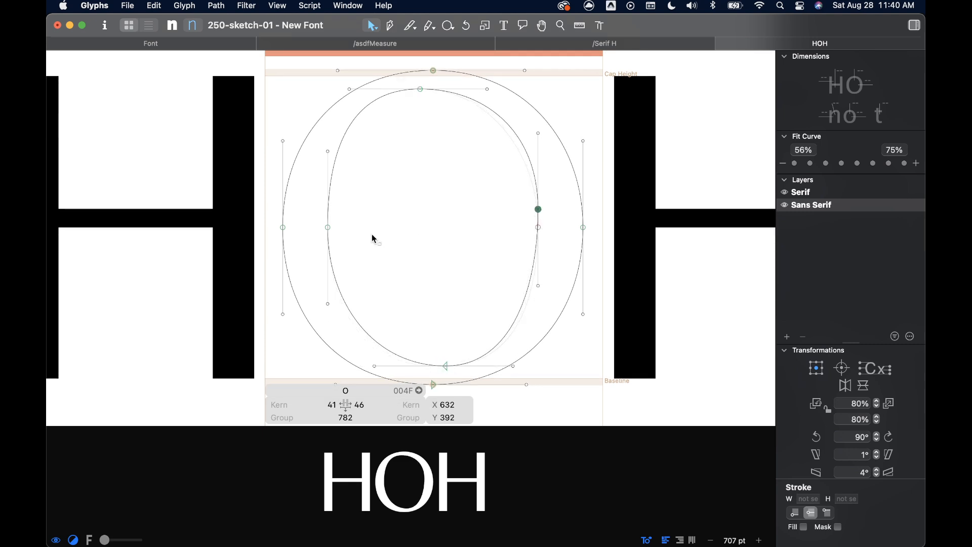
pyautogui.moveTo(330, 231); pyautogui.dragTo(328, 243)
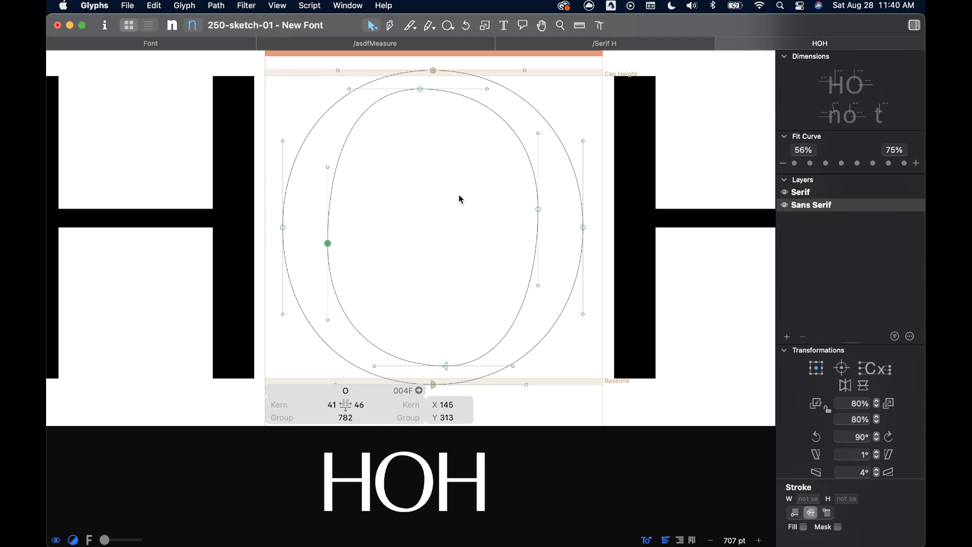
# Undo the four node moves on the O's inner contour
pyautogui.press('super+z')
pyautogui.press('super+z')
pyautogui.press('super+z')
pyautogui.press('super+z')
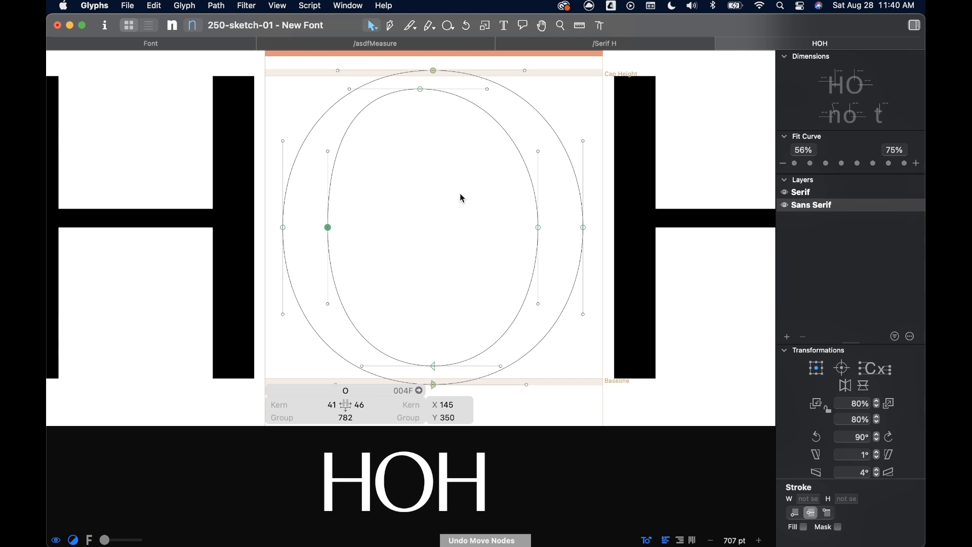
# Copy both contours of the O from the Sans Serif layer and paste them into its Serif layer
pyautogui.scroll(-4, 406, 203)
pyautogui.click(407, 203)
pyautogui.press('super+a')
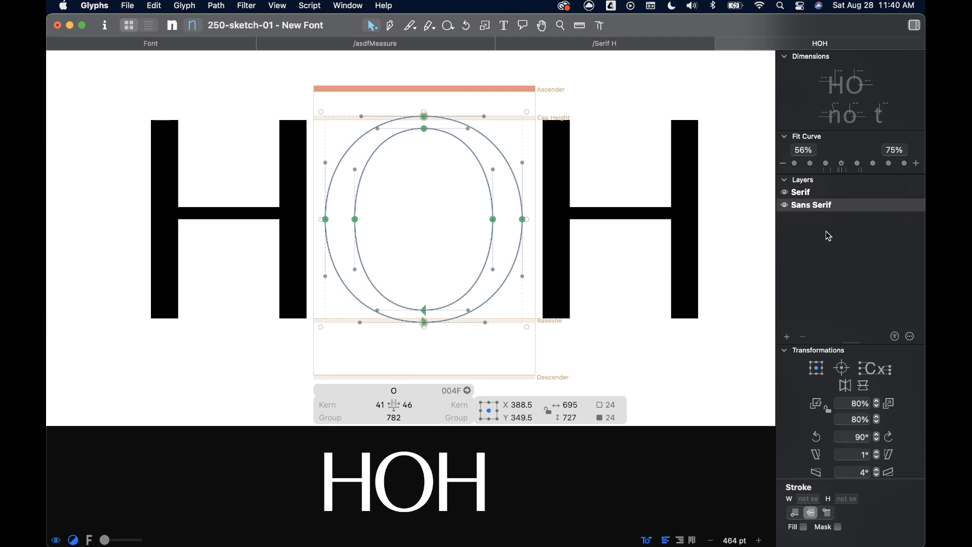
pyautogui.click(811, 192)
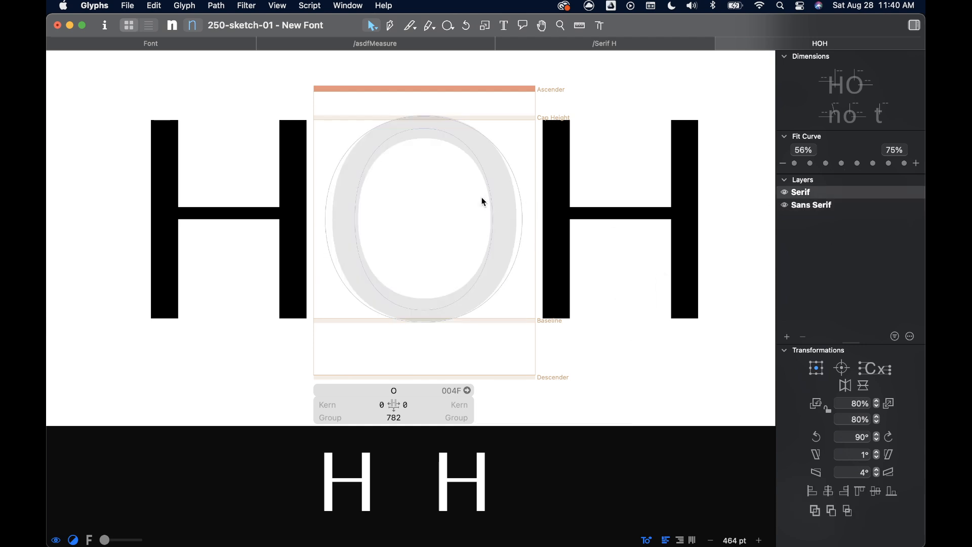
pyautogui.press('super+v')
pyautogui.click(464, 211)
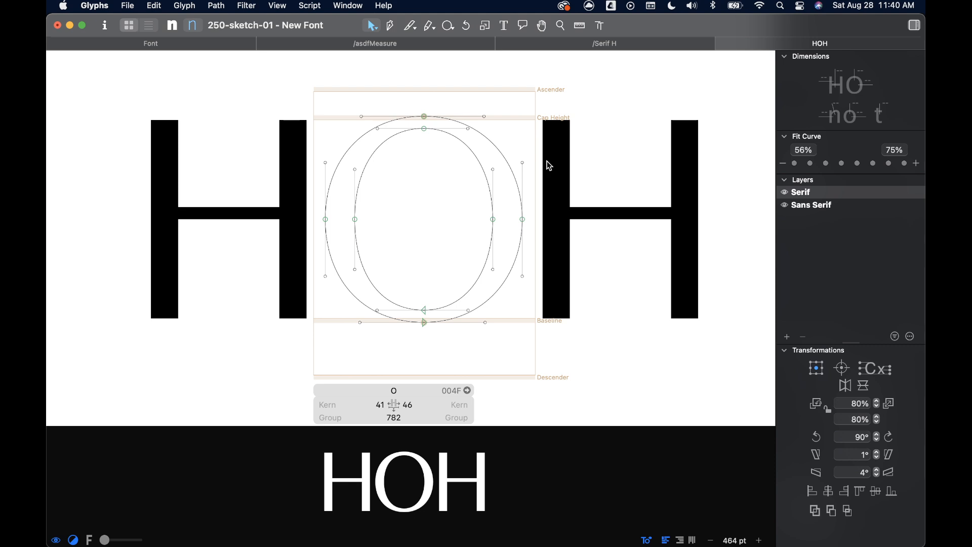
# Preview the O and compare its Sans Serif and Serif layers
pyautogui.press('space')
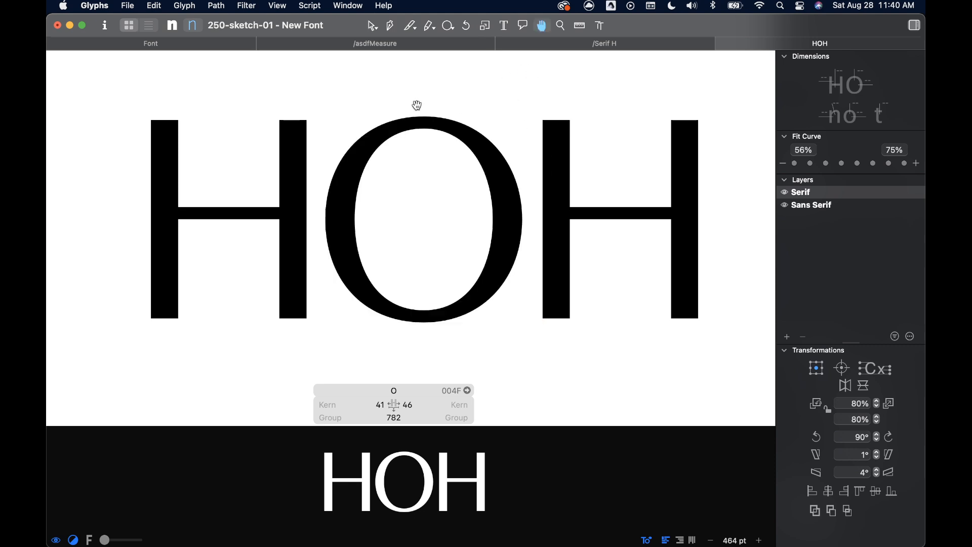
pyautogui.click(813, 205)
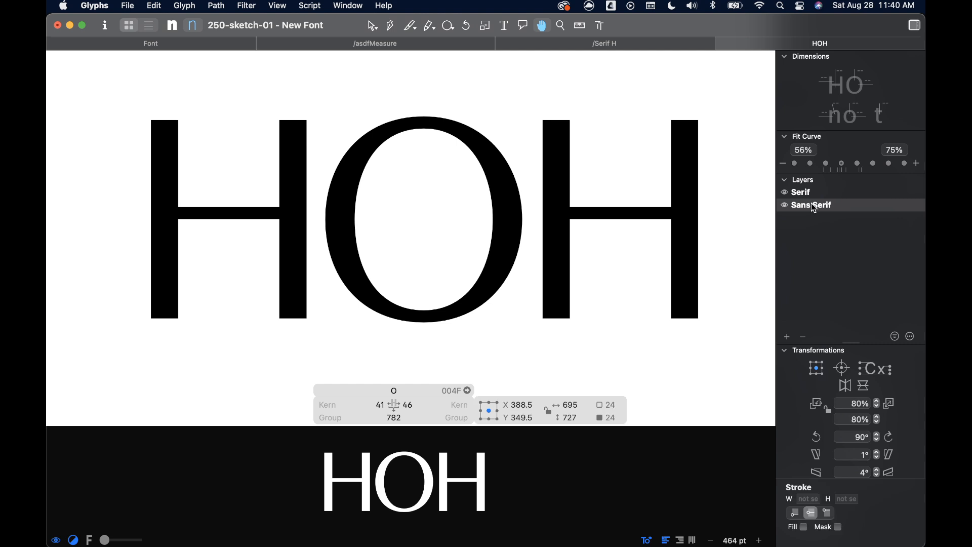
pyautogui.click(806, 195)
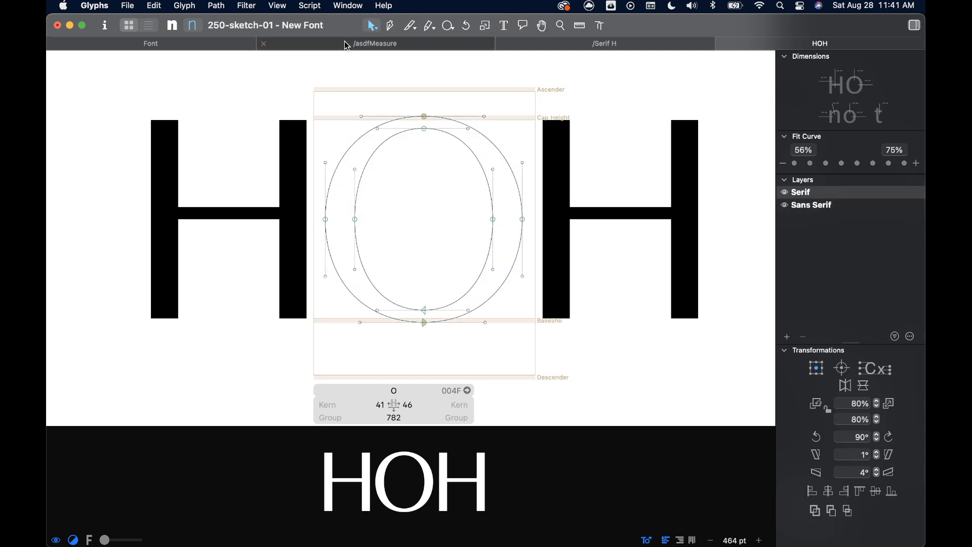
# With the Text tool, switch the entire HOH line to the Sans Serif layer and back to Serif
pyautogui.click(504, 25)
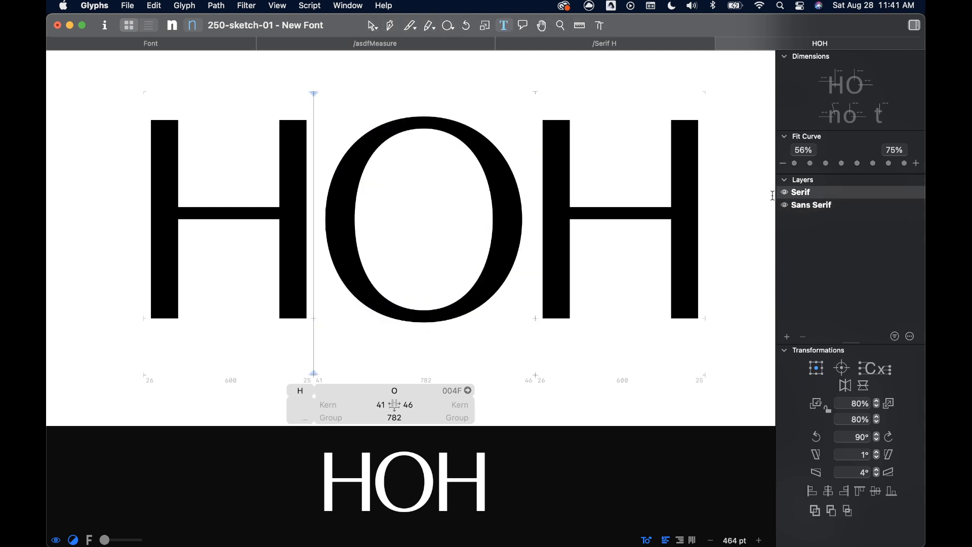
pyautogui.click(813, 205)
pyautogui.click(806, 193)
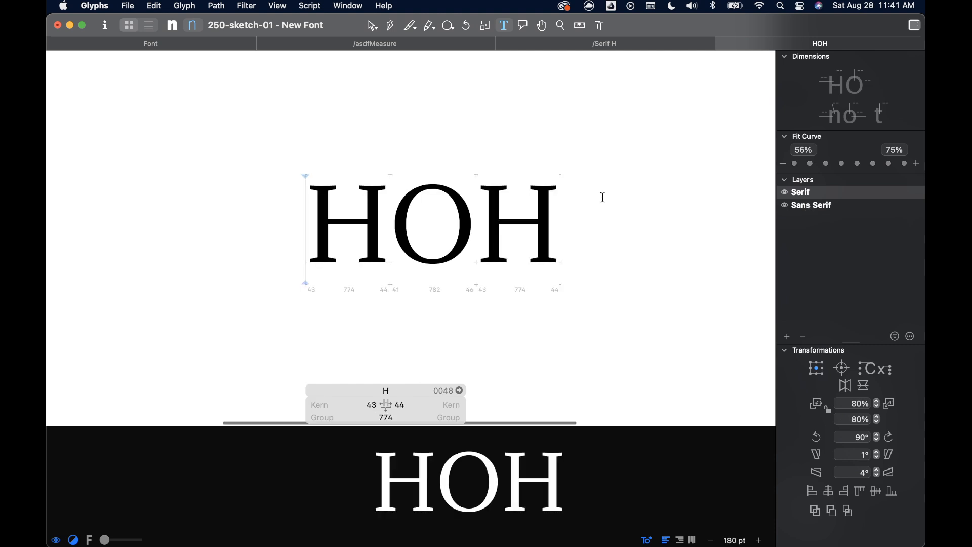